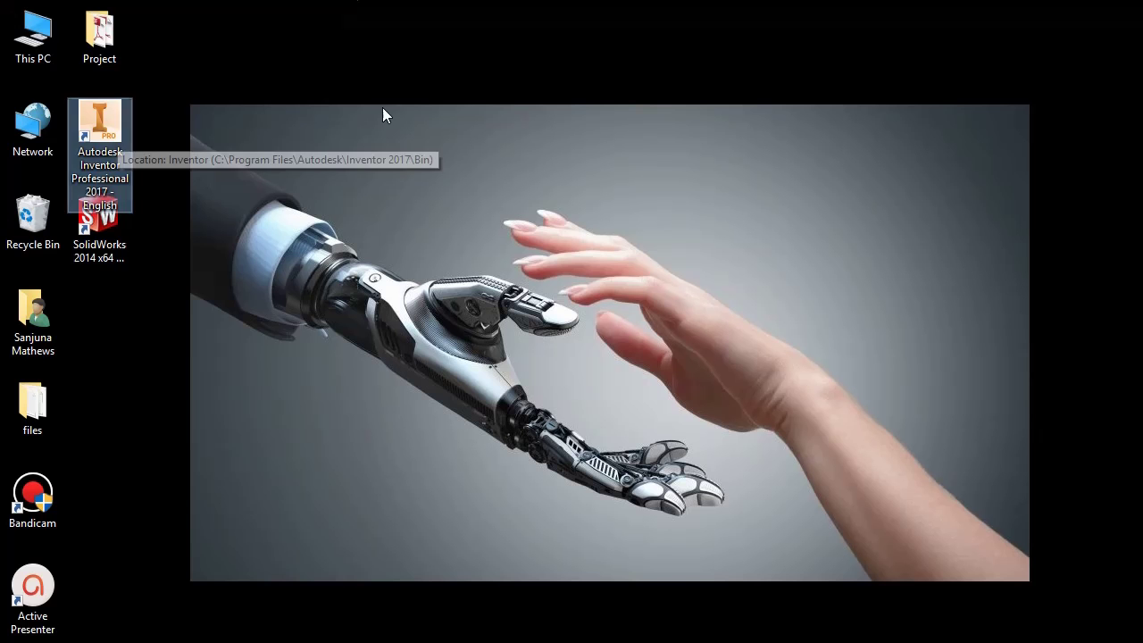
# Launch Inventor Professional 2017 and create Part1 from the Standard (mm).ipt metric template
pyautogui.doubleClick(121, 133)
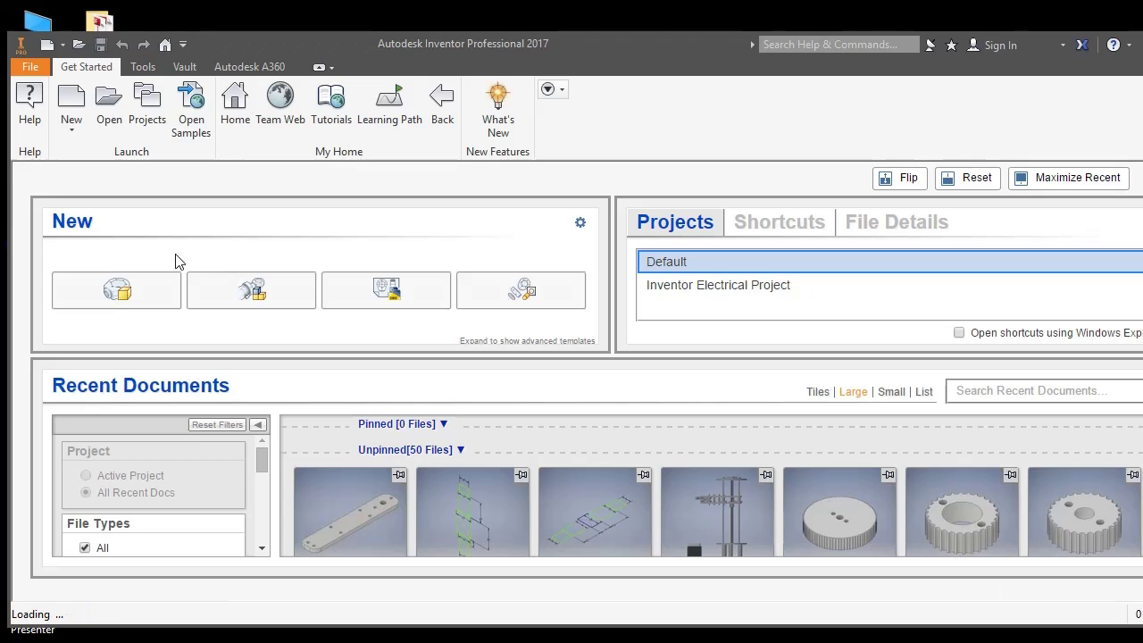
pyautogui.click(71, 128)
pyautogui.click(90, 161)
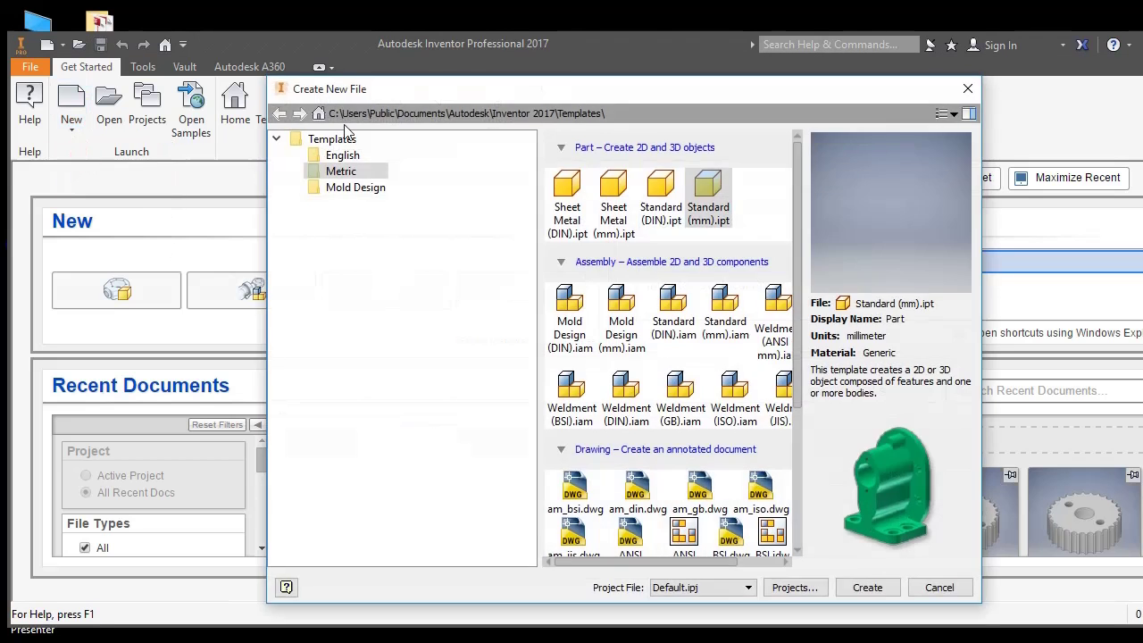
pyautogui.click(892, 589)
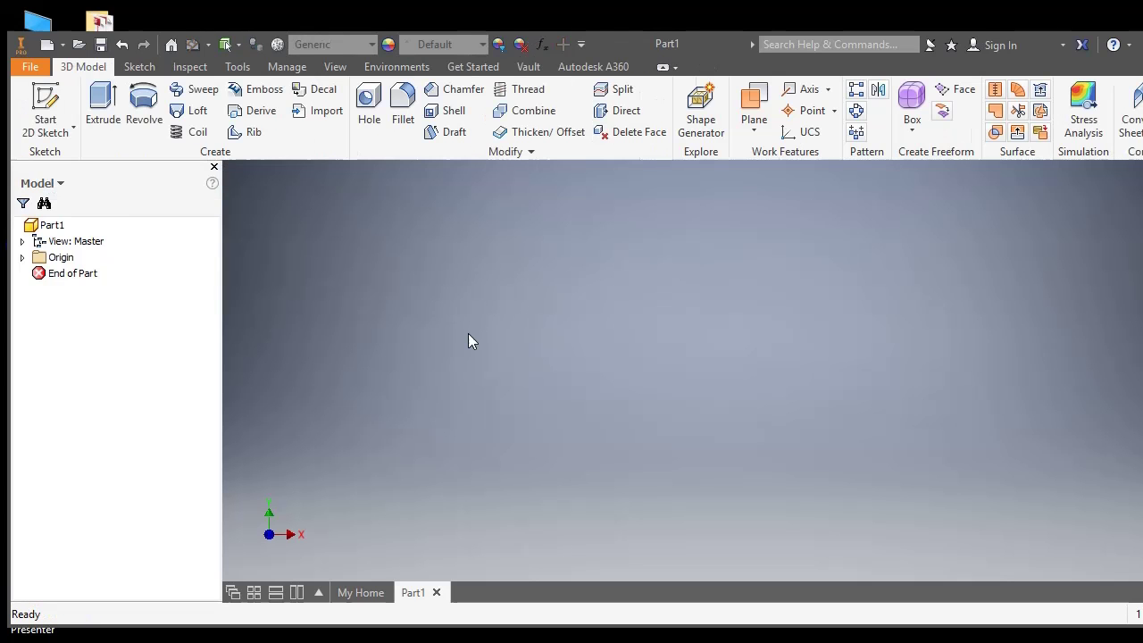
# Start a new sketch on Part1's XZ Plane from the Origin folder
pyautogui.click(64, 257)
pyautogui.click(21, 259)
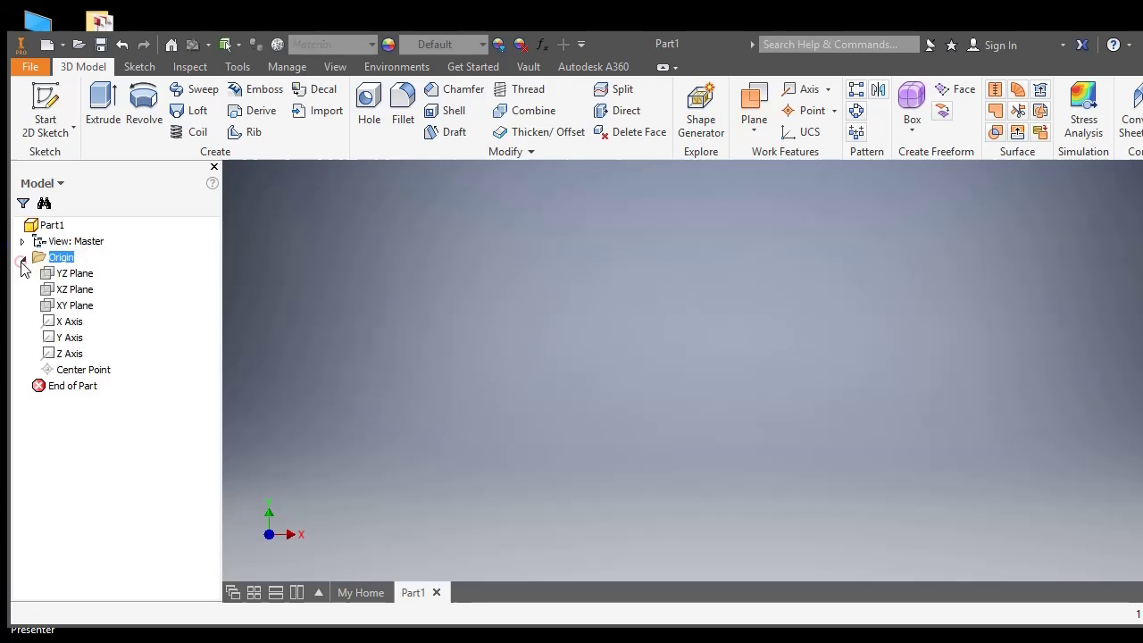
pyautogui.click(61, 290)
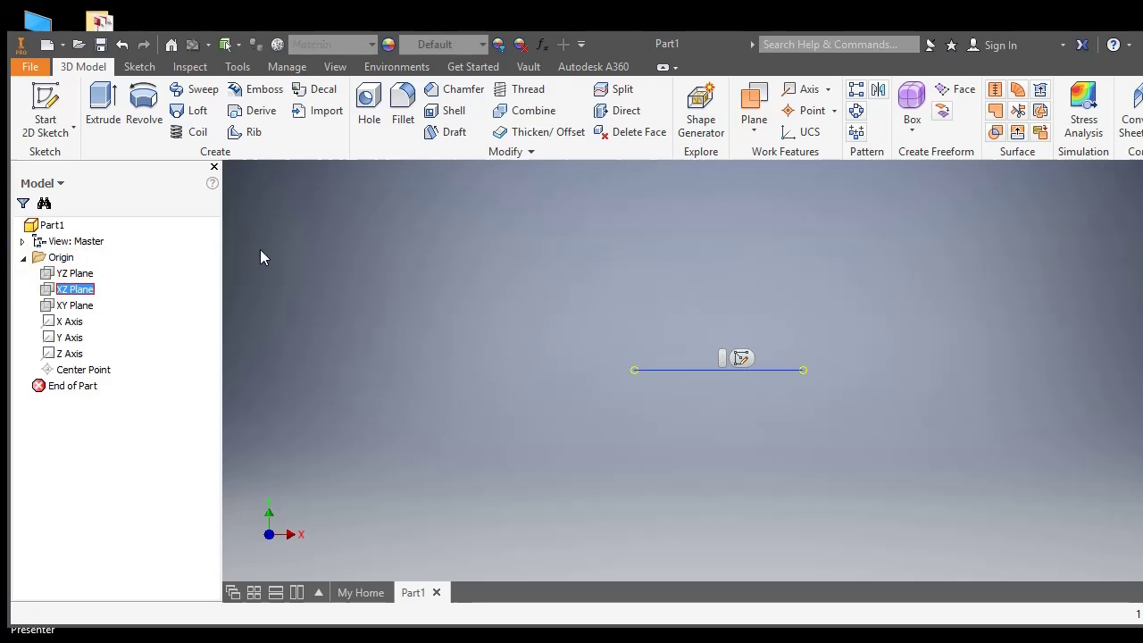
pyautogui.click(741, 359)
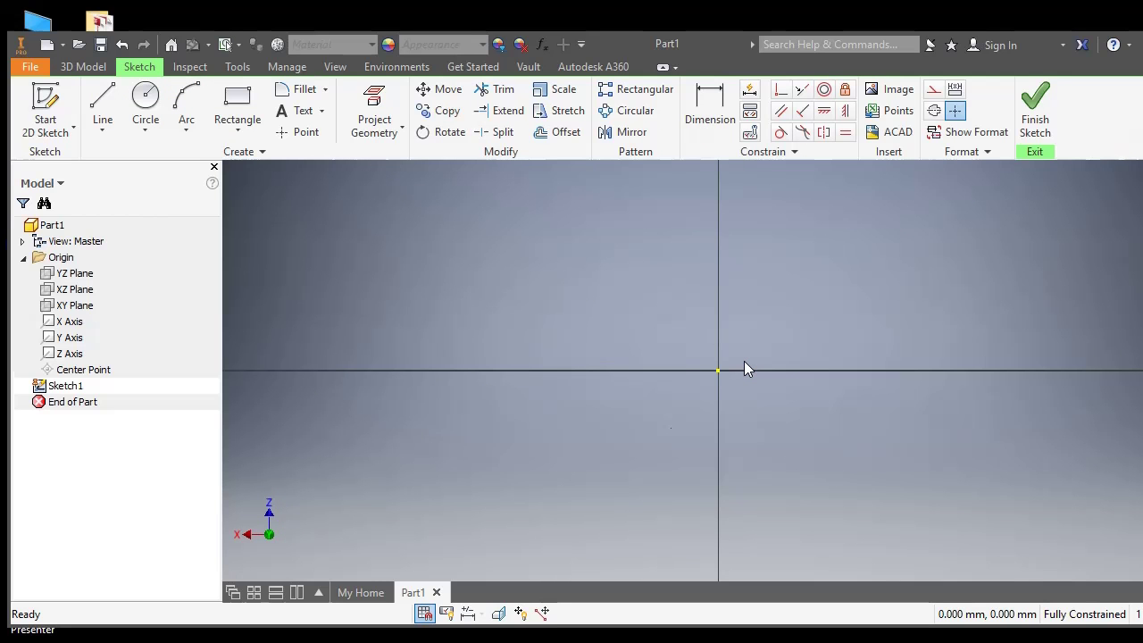
# Choose the Line tool and draw the 50 mm top edge left of the origin
pyautogui.click(101, 130)
pyautogui.click(159, 130)
pyautogui.click(188, 133)
pyautogui.click(240, 132)
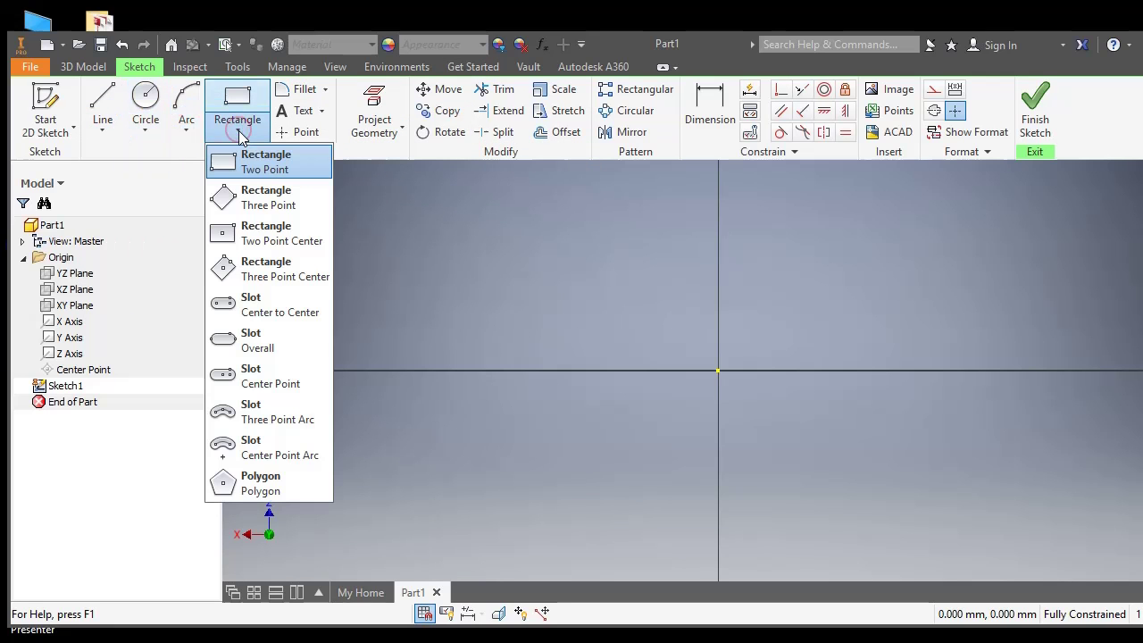
pyautogui.click(102, 125)
pyautogui.click(101, 130)
pyautogui.click(116, 155)
pyautogui.click(499, 261)
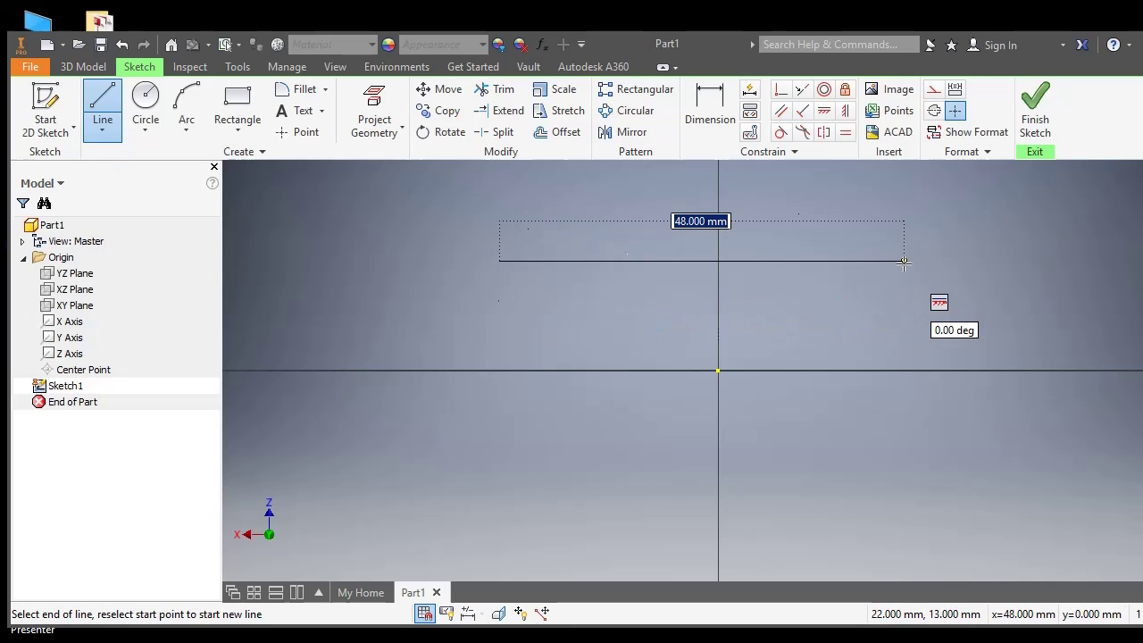
pyautogui.write('50')
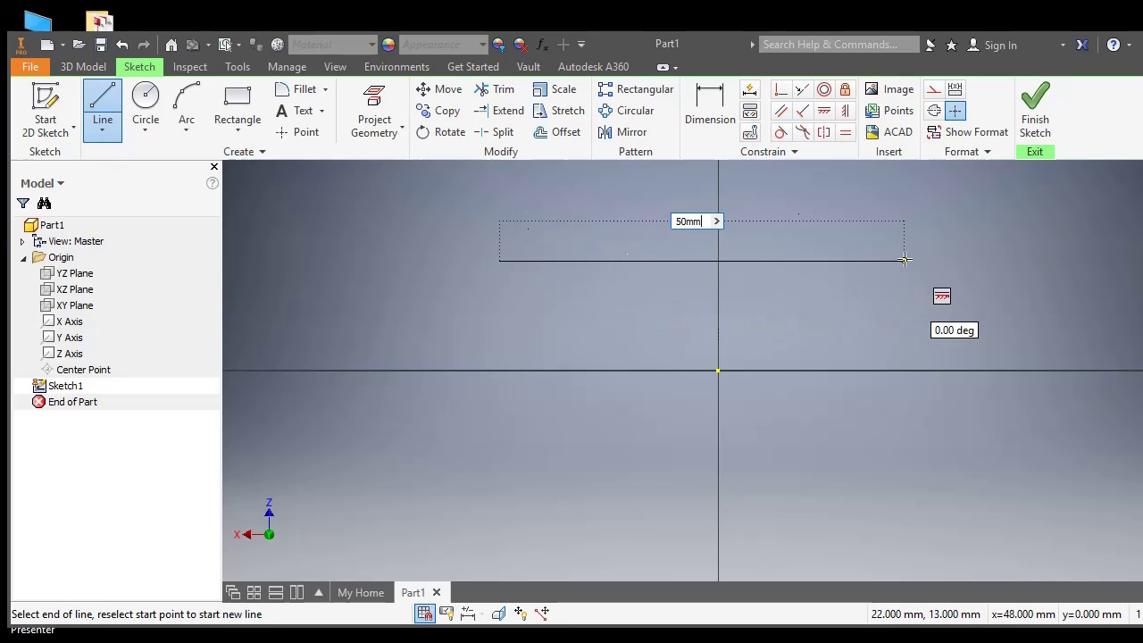
pyautogui.press('Return')
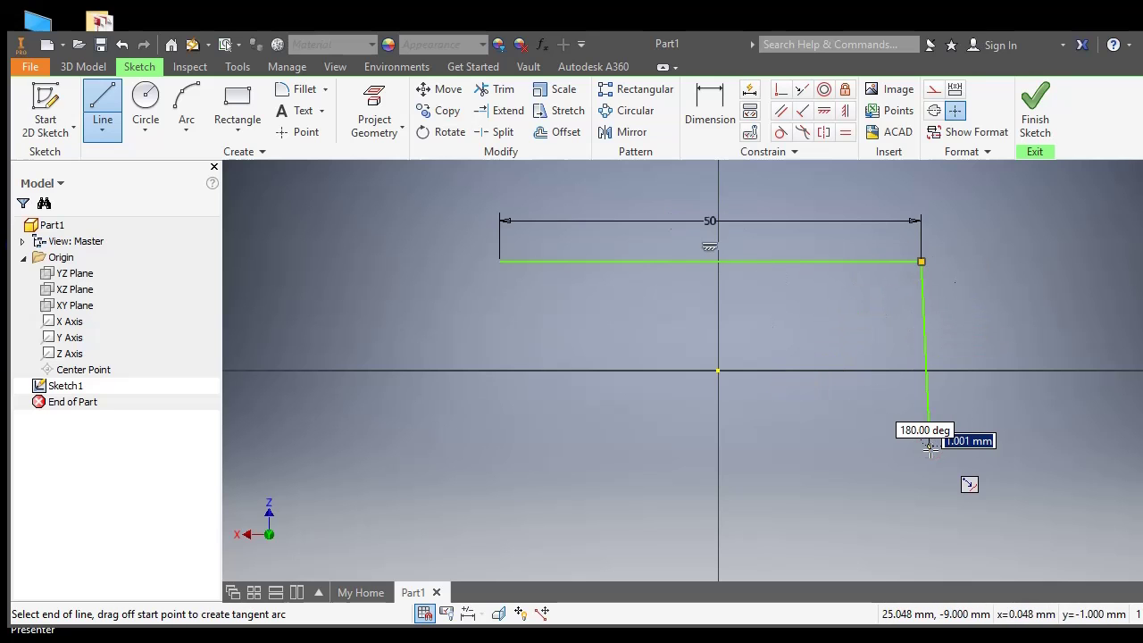
pyautogui.press('Escape')
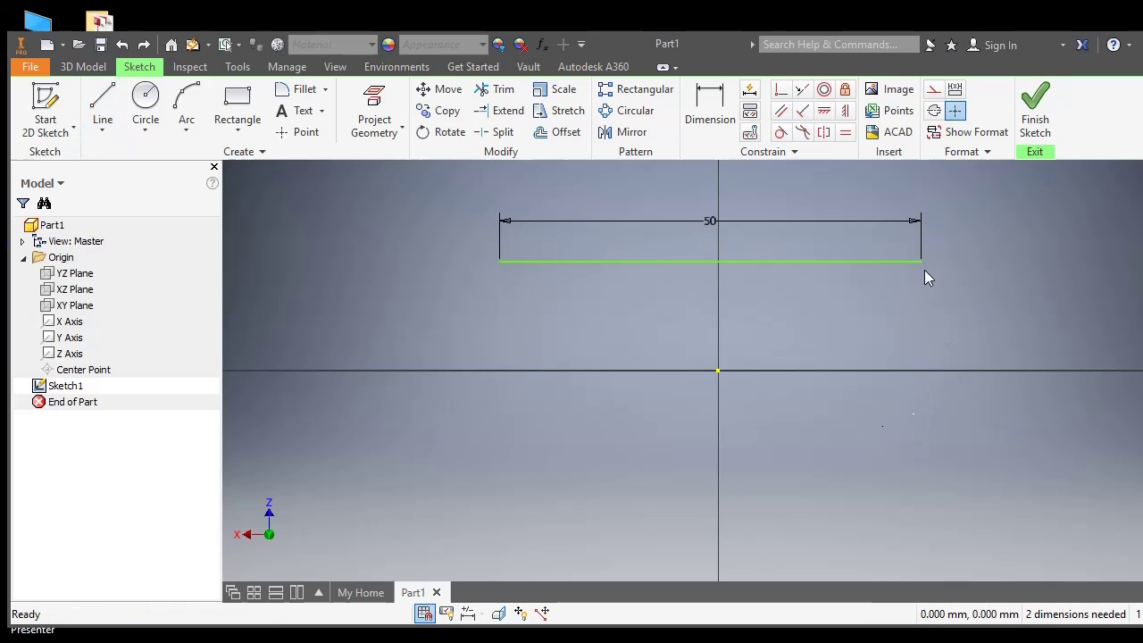
# Draw the 25 mm right and 50 mm bottom edges, close the rectangle, and finish the sketch
pyautogui.click(102, 105)
pyautogui.click(920, 261)
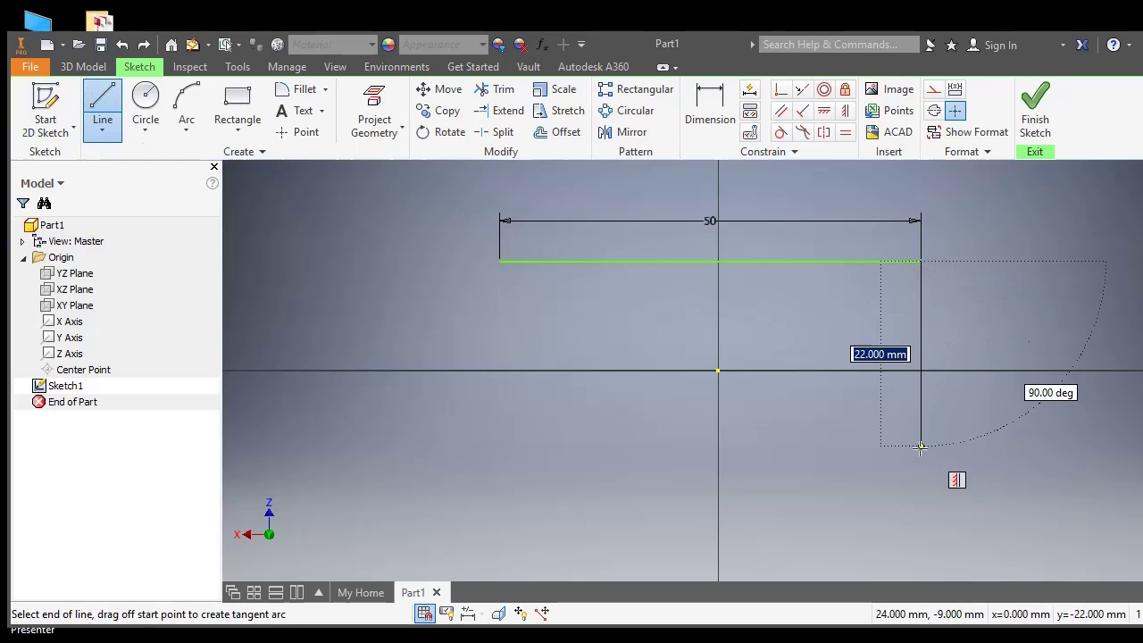
pyautogui.write('25')
pyautogui.press('Return')
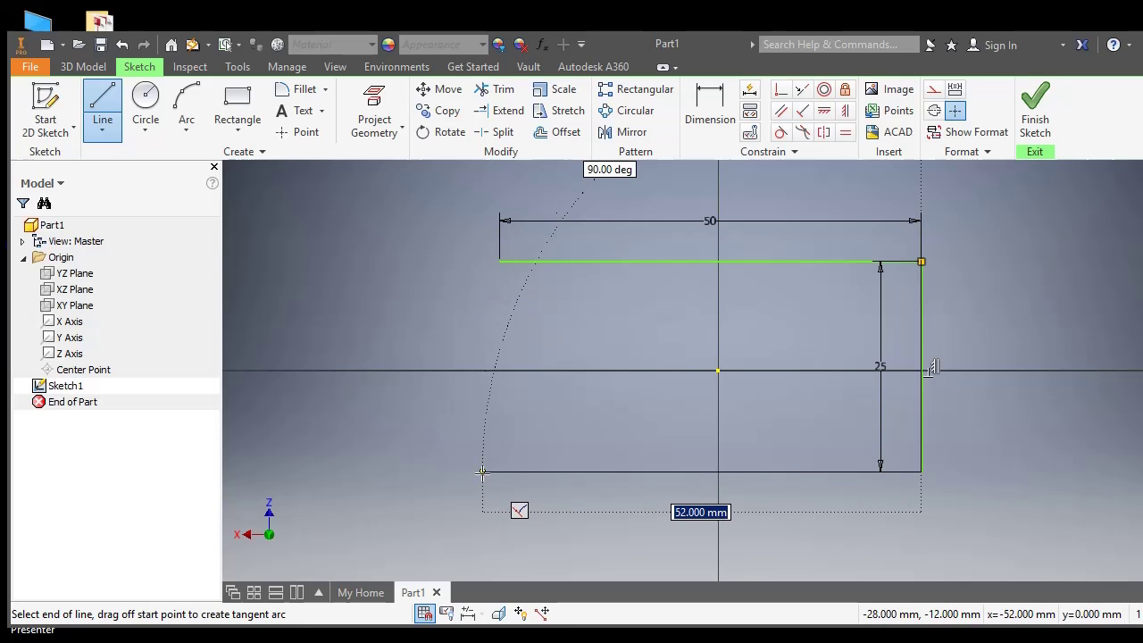
pyautogui.press('BackSpace')
pyautogui.write('50')
pyautogui.press('Return')
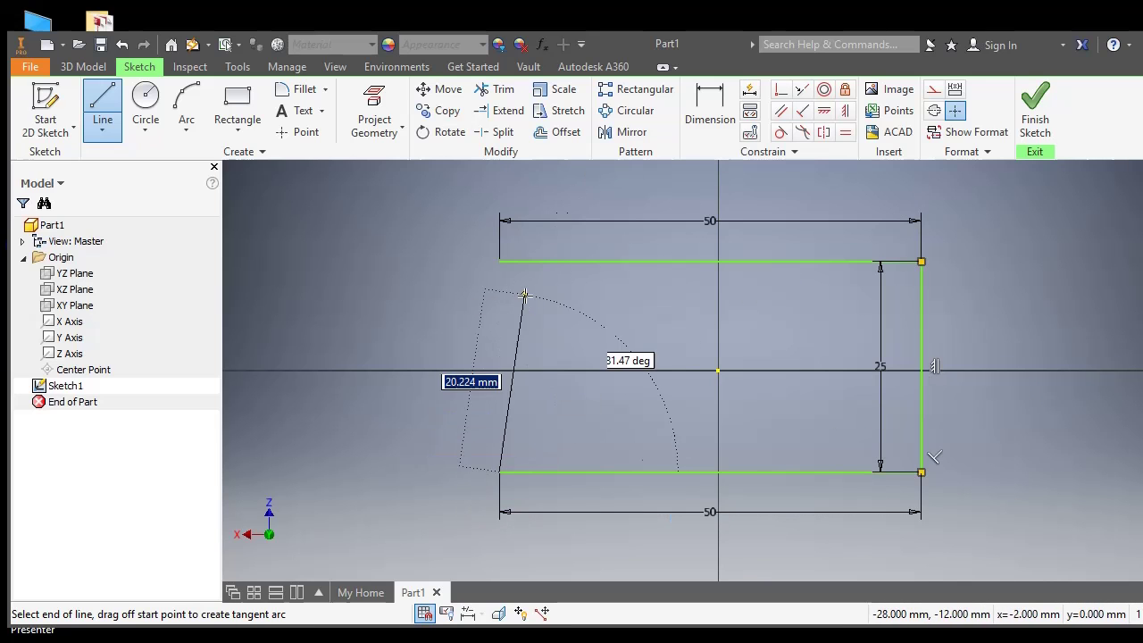
pyautogui.click(498, 260)
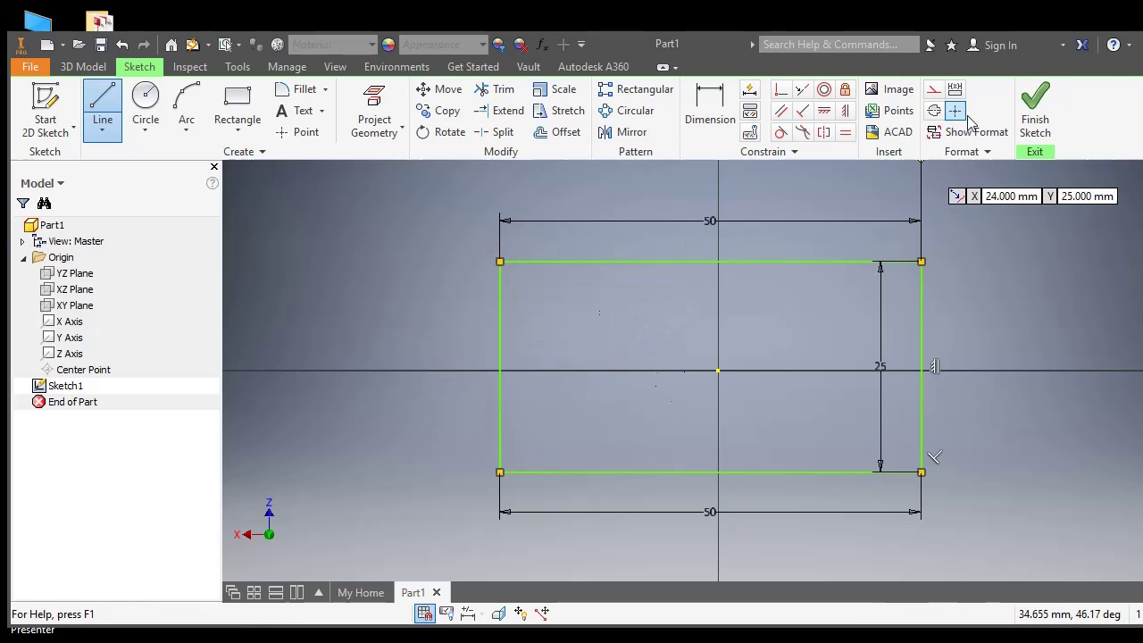
pyautogui.click(1035, 108)
pyautogui.keyDown('shift'); pyautogui.moveTo(797, 271); pyautogui.dragTo(822, 286, button='middle'); pyautogui.keyUp('shift')
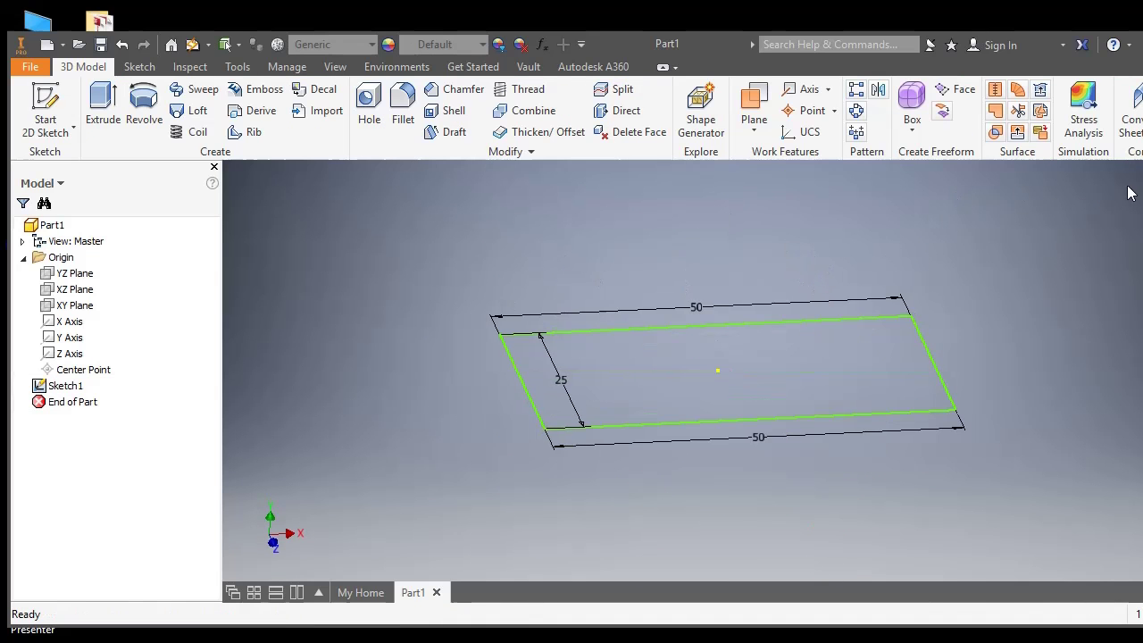
# Reopen Sketch1 and delete the rectangle's lines and dimensions
pyautogui.moveTo(1130, 193)
pyautogui.keyDown('shift'); pyautogui.mouseDown(button='middle')
pyautogui.moveTo(893, 232)
pyautogui.moveTo(582, 260)
pyautogui.mouseUp(button='middle'); pyautogui.keyUp('shift')
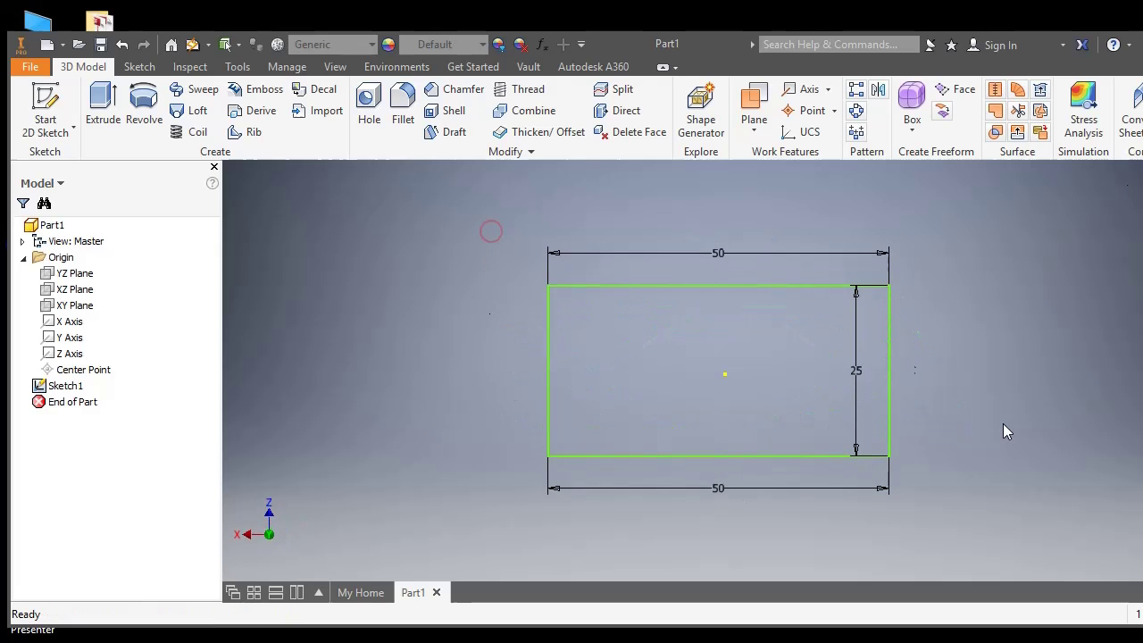
pyautogui.doubleClick(65, 385)
pyautogui.moveTo(480, 204); pyautogui.dragTo(960, 507)
pyautogui.press('Delete')
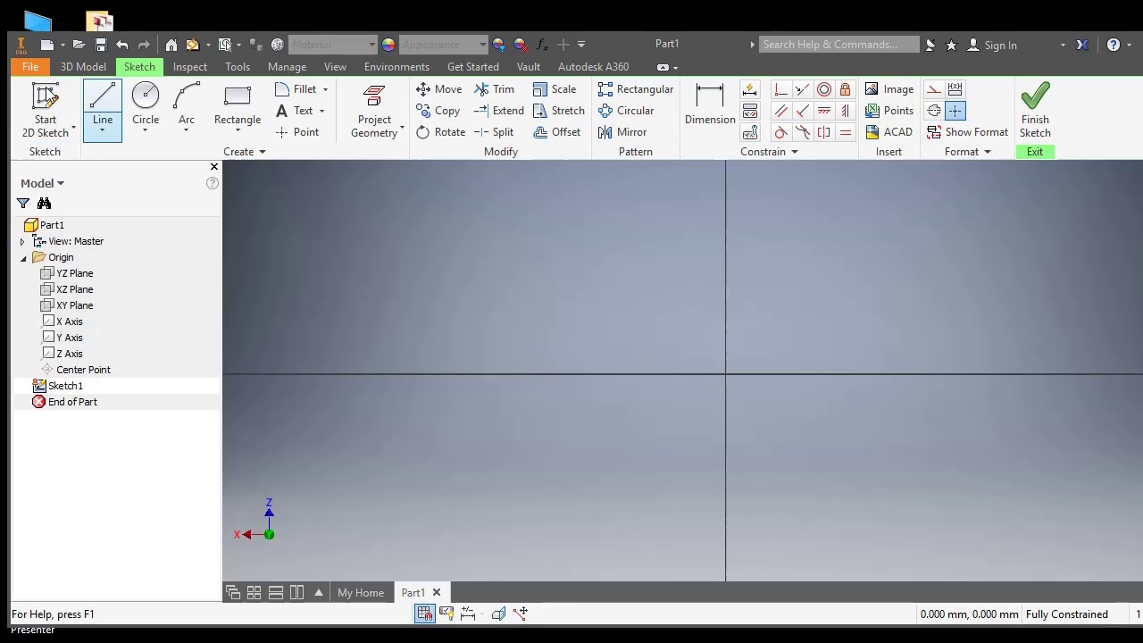
# Open the recent link2 part and select all its sketch geometry to copy
pyautogui.click(30, 66)
pyautogui.click(202, 153)
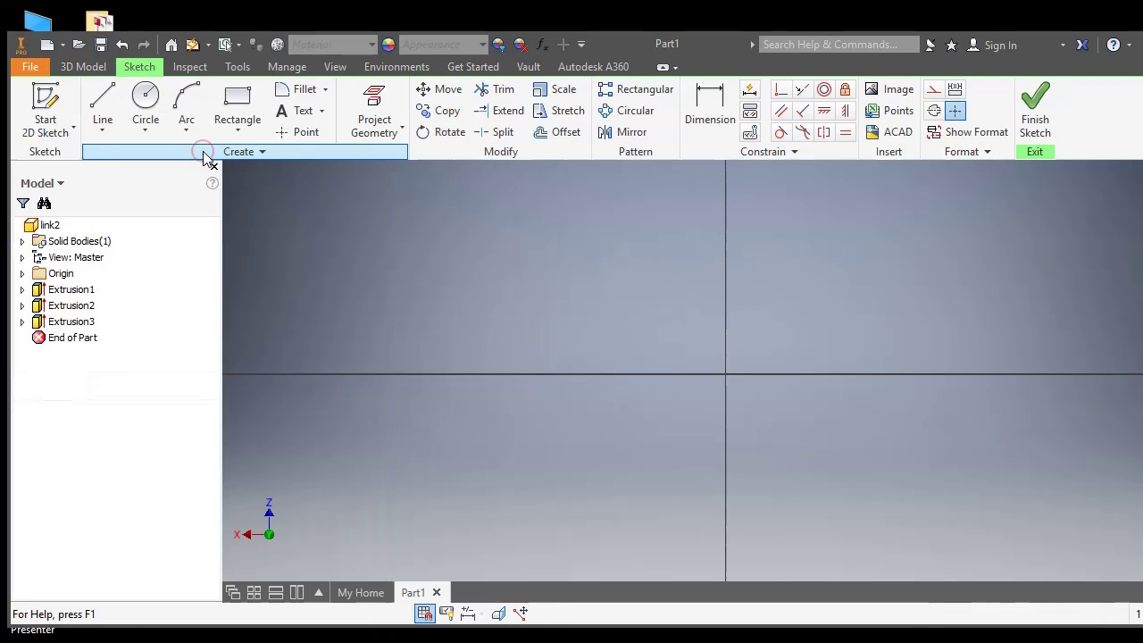
pyautogui.click(632, 399)
pyautogui.click(581, 404)
pyautogui.moveTo(487, 170); pyautogui.dragTo(871, 563)
# Back in Part1, select Sketch1 and paste the copied 160 mm link outline into it
pyautogui.click(413, 592)
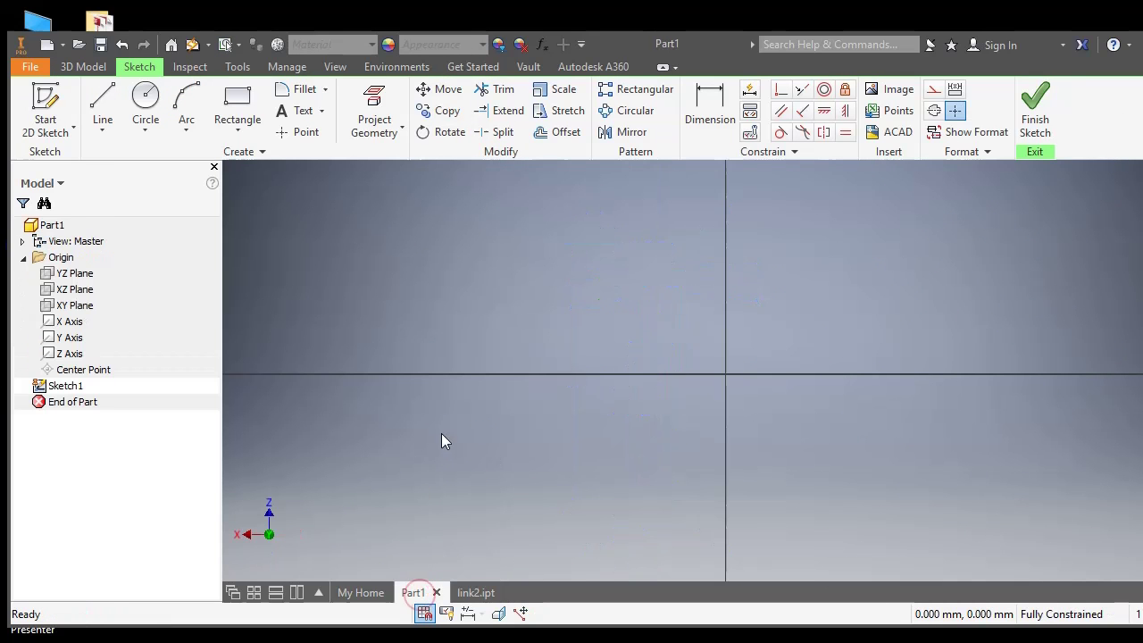
pyautogui.click(74, 288)
pyautogui.scroll(-2, 450, 291)
pyautogui.moveTo(449, 291); pyautogui.dragTo(516, 329, button='middle')
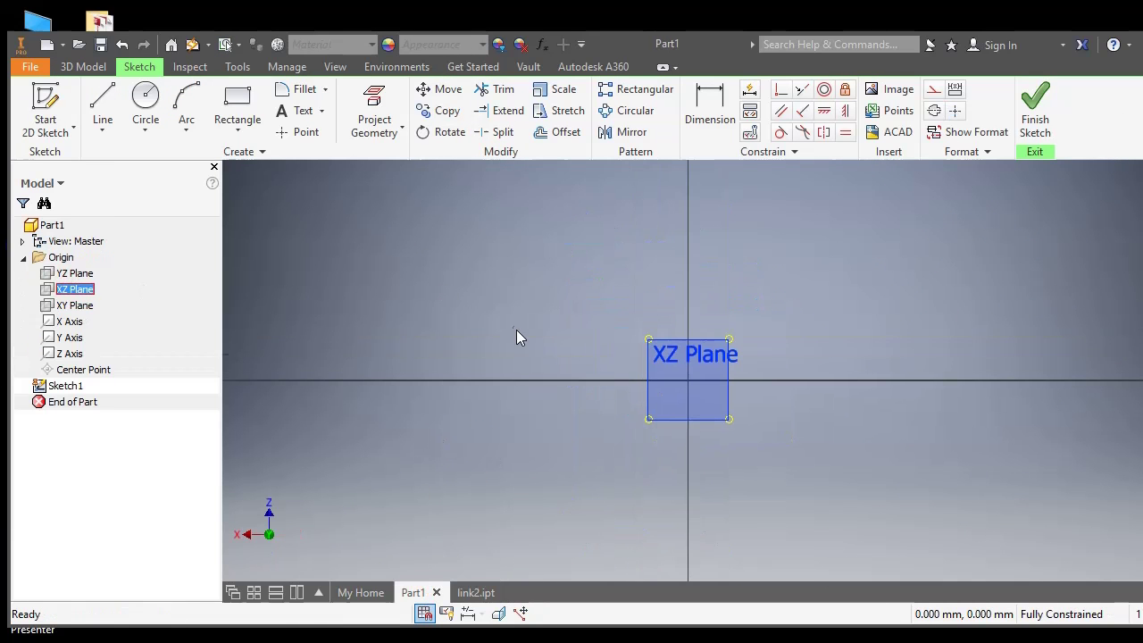
pyautogui.click(690, 366)
pyautogui.click(50, 374)
pyautogui.click(52, 384)
pyautogui.hotkey('ctrl', 'v')
pyautogui.scroll(-2, 375, 356)
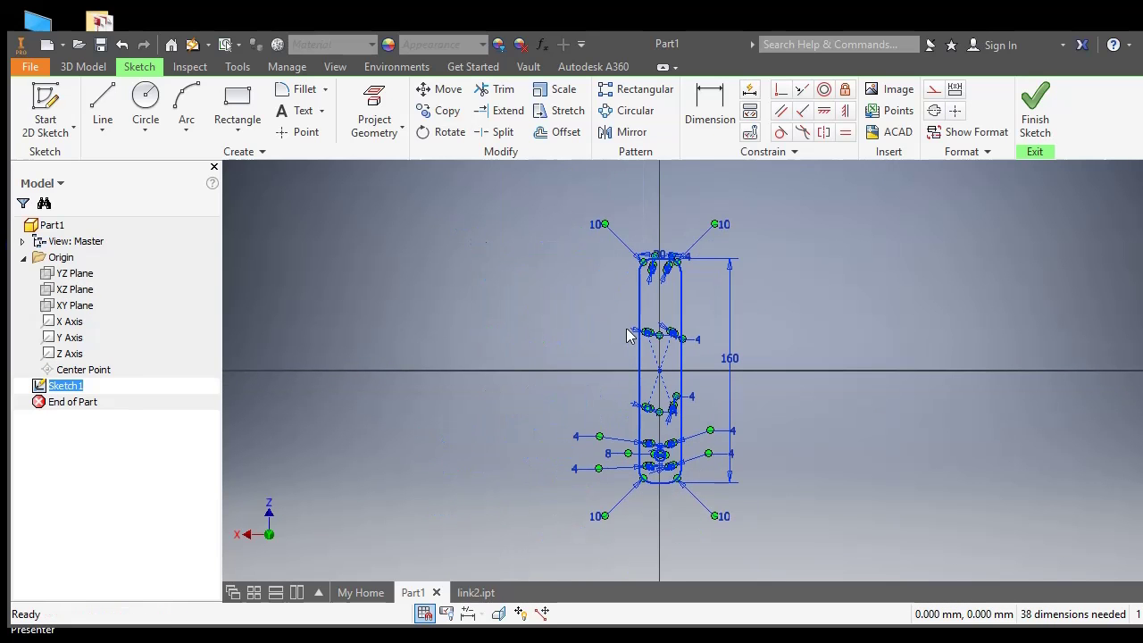
# Finish the pasted sketch and extrude the slotted link profile 12 mm into a solid bar
pyautogui.click(1036, 109)
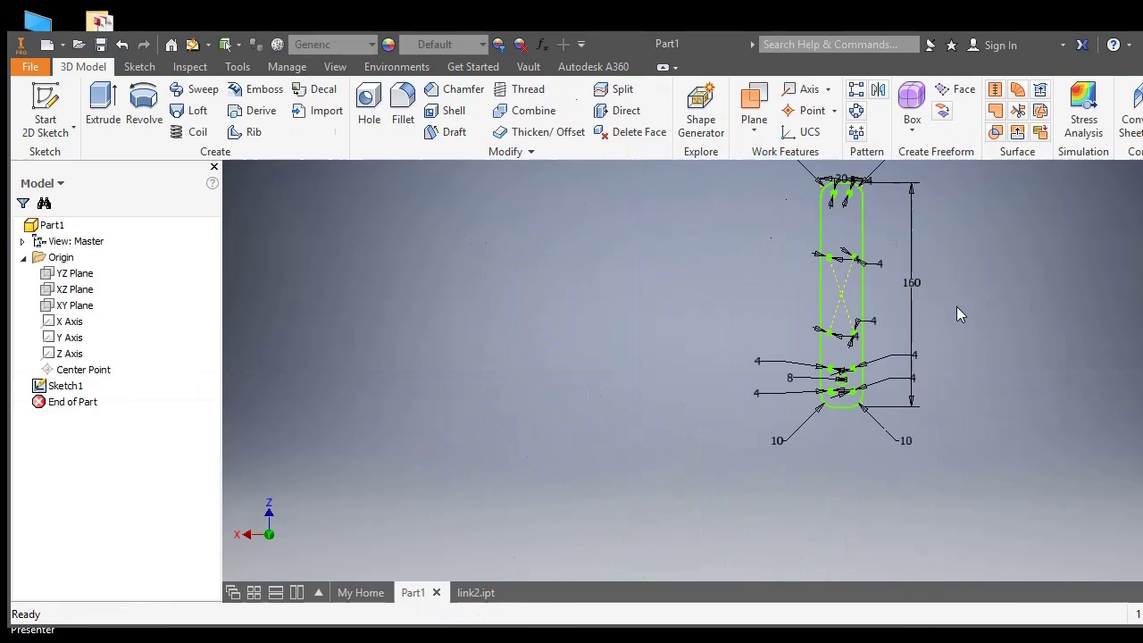
pyautogui.moveTo(535, 423)
pyautogui.keyDown('shift'); pyautogui.mouseDown(button='middle')
pyautogui.moveTo(467, 374)
pyautogui.moveTo(661, 277)
pyautogui.mouseUp(button='middle'); pyautogui.keyUp('shift')
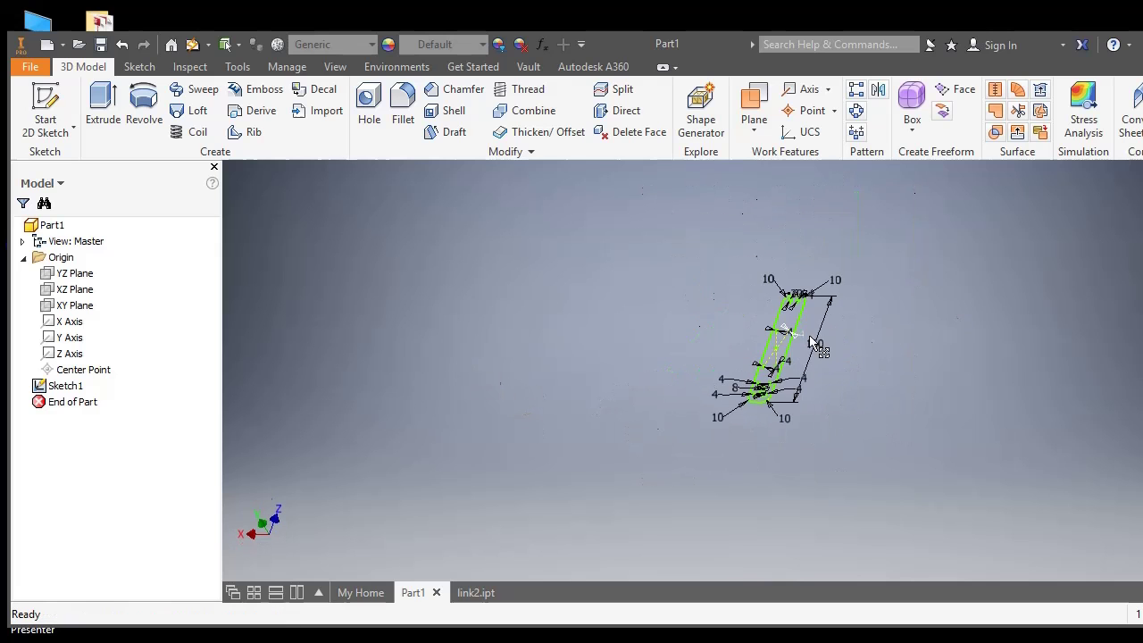
pyautogui.click(103, 107)
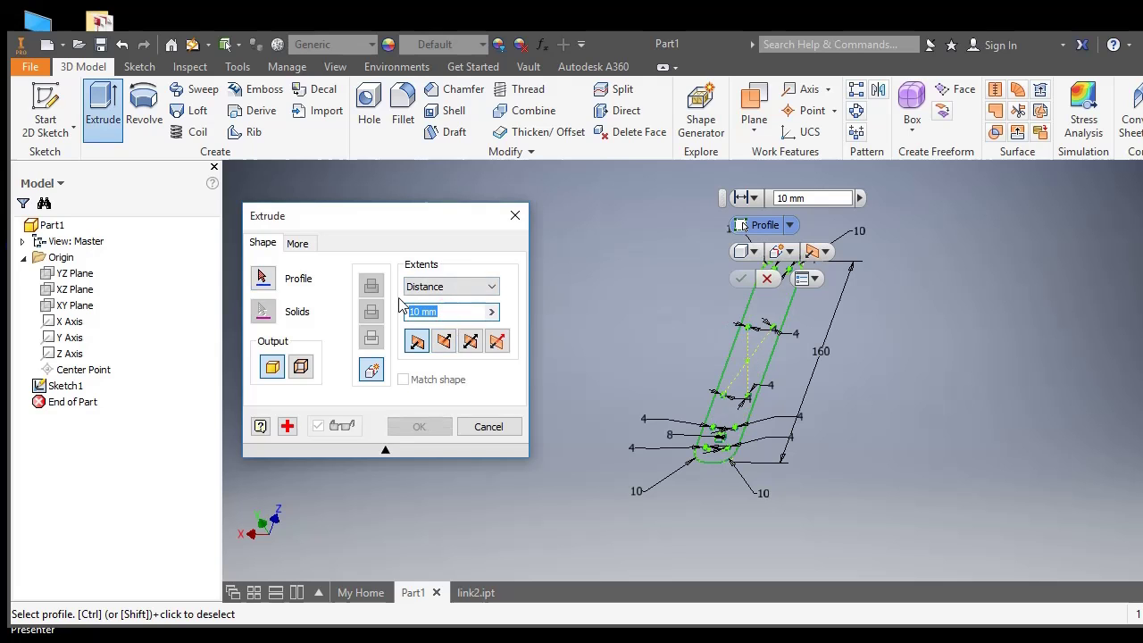
pyautogui.write('12')
pyautogui.press('Tab')
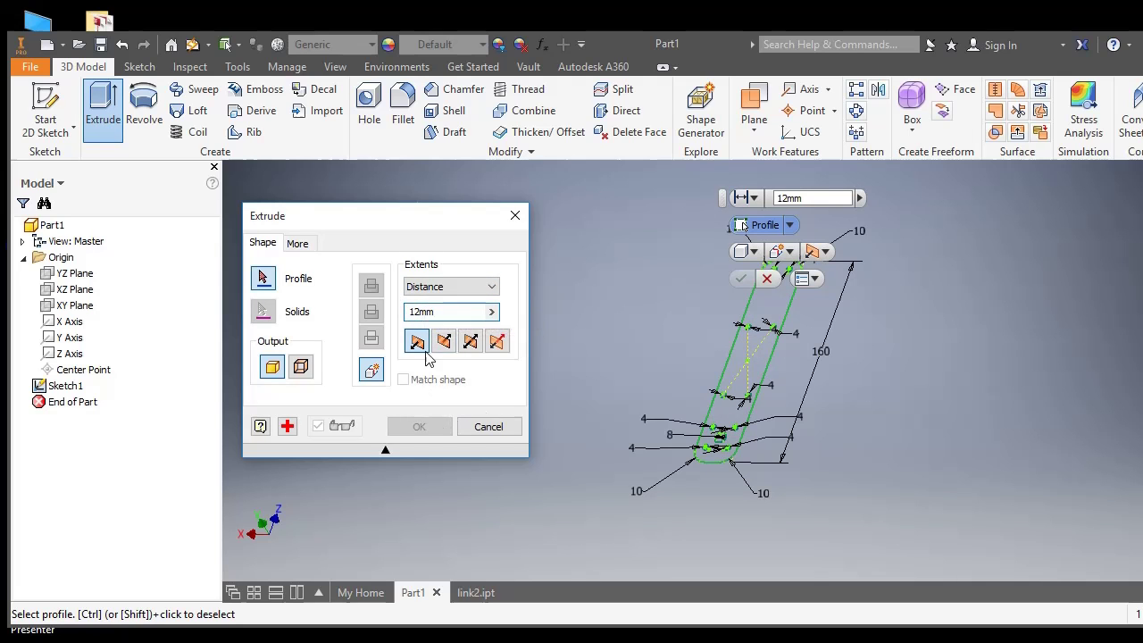
pyautogui.click(747, 378)
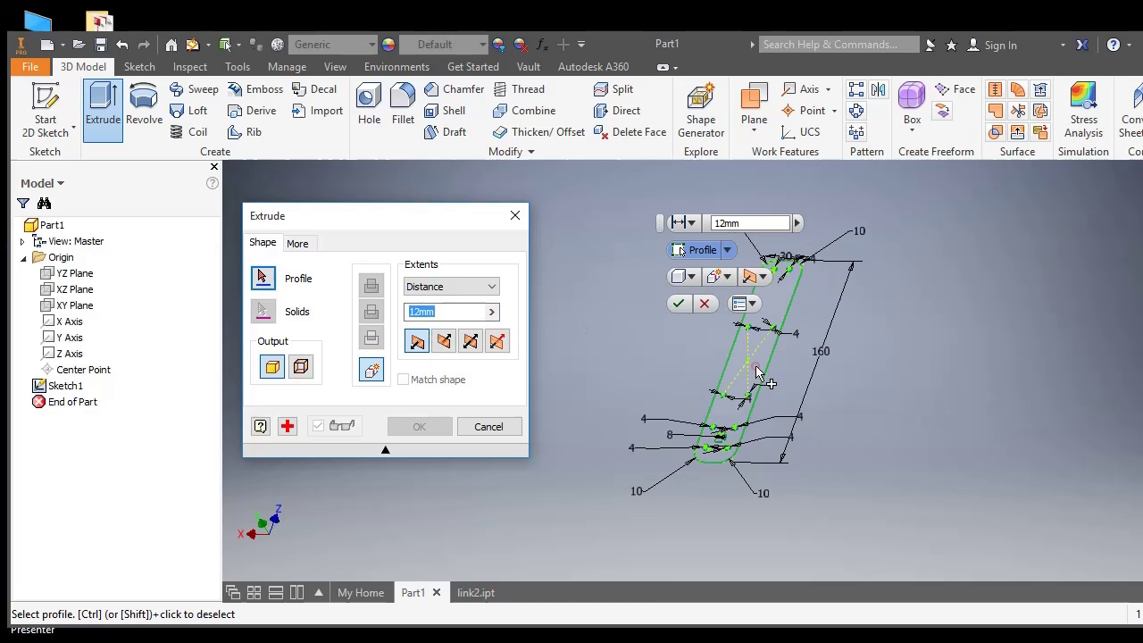
pyautogui.click(420, 426)
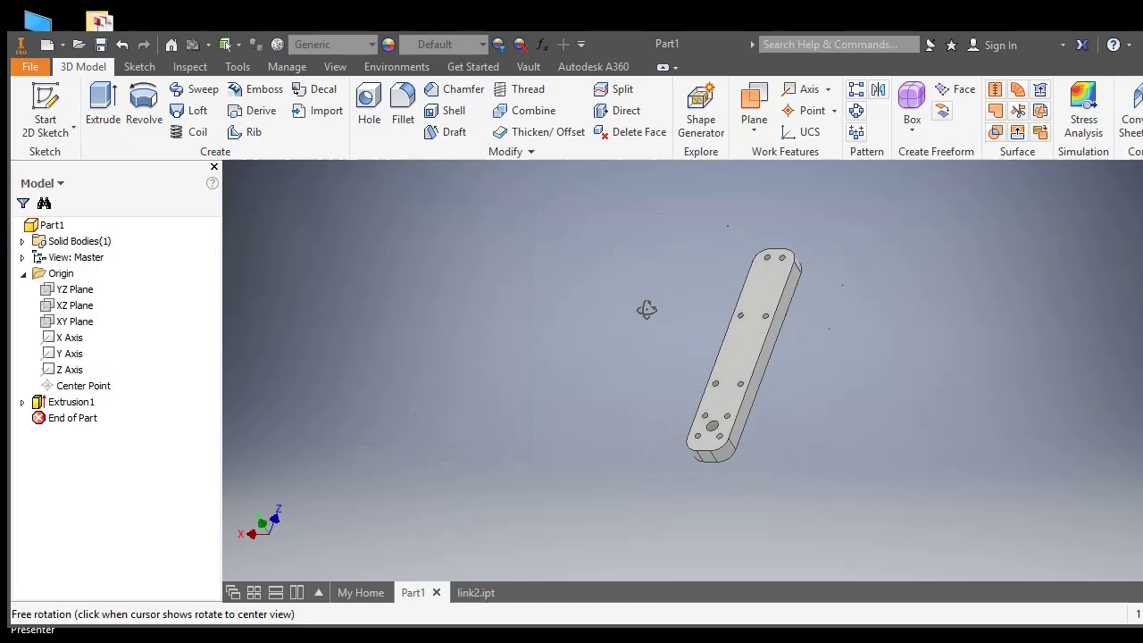
pyautogui.keyDown('shift'); pyautogui.moveTo(646, 309); pyautogui.dragTo(768, 311, button='middle'); pyautogui.keyUp('shift')
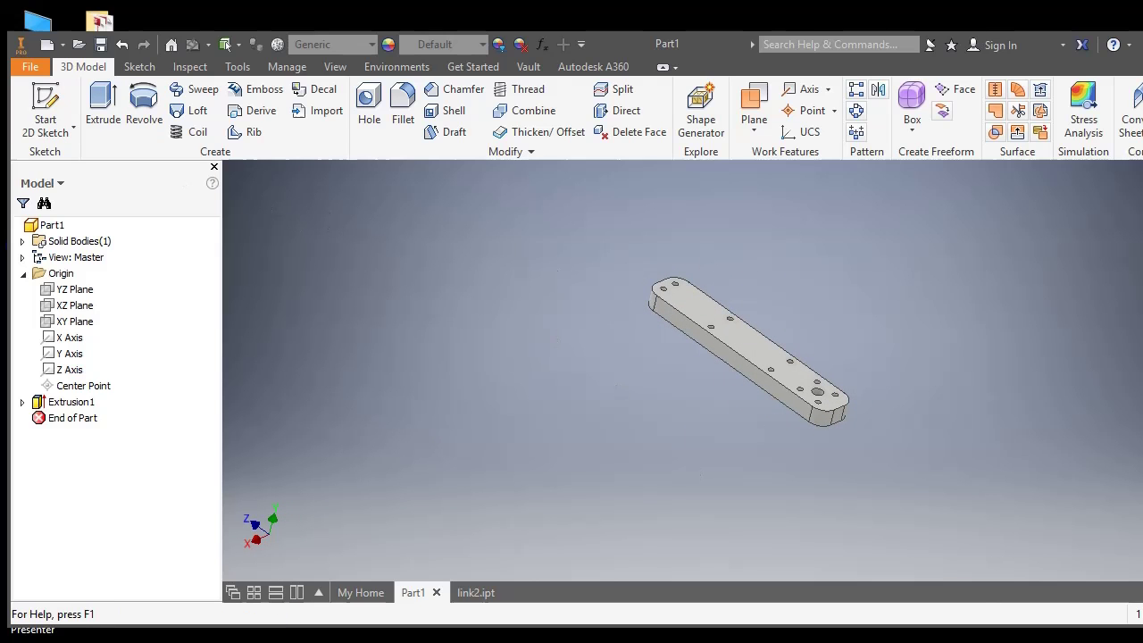
pyautogui.click(1047, 640)
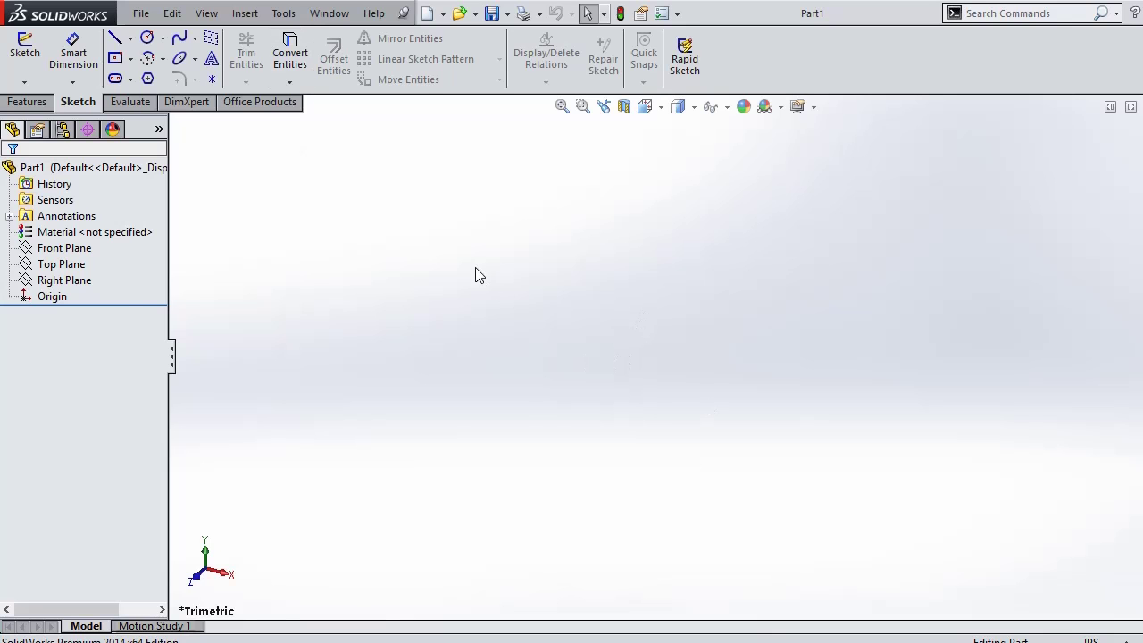
# Create a new SolidWorks assembly document
pyautogui.click(143, 13)
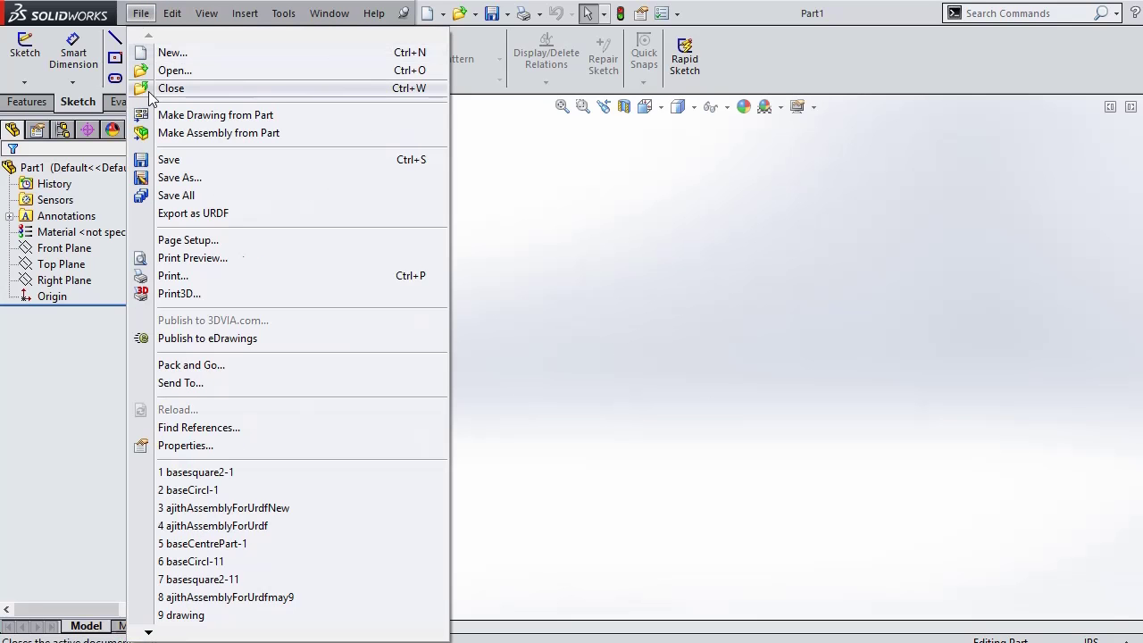
pyautogui.click(170, 53)
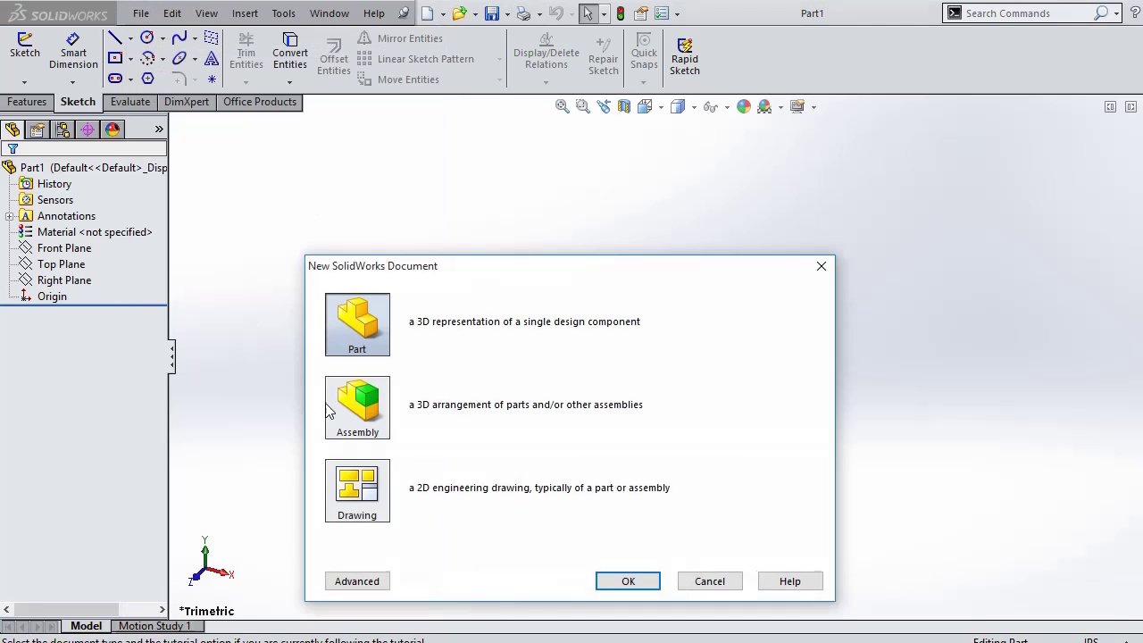
pyautogui.click(359, 411)
pyautogui.doubleClick(361, 413)
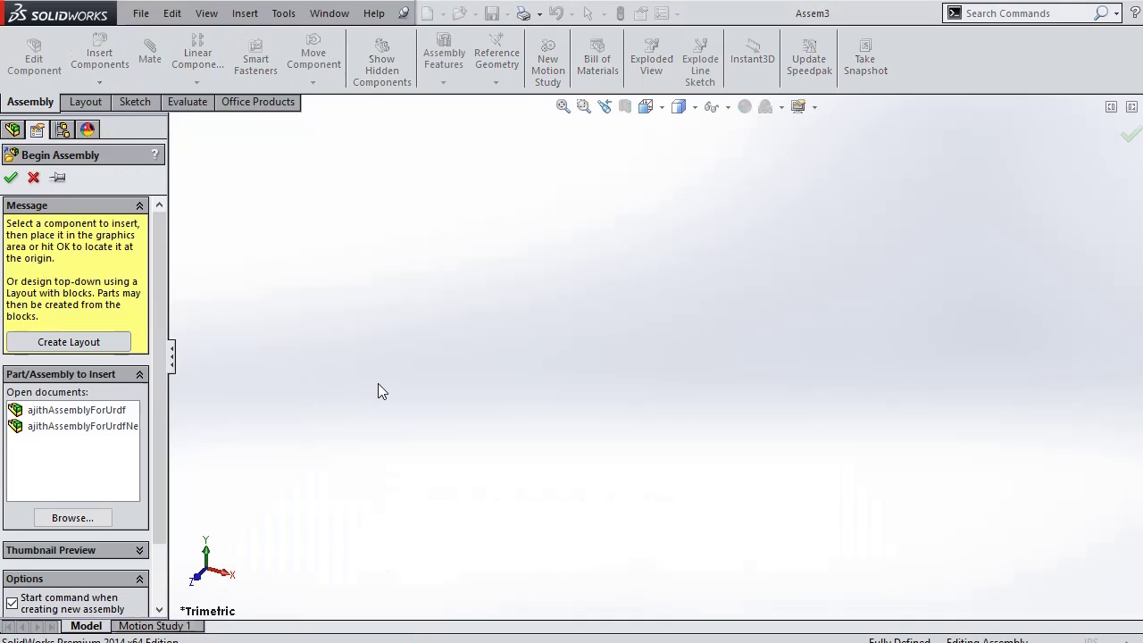
# Insert baseCircl-1 and basesquare2-1, placing the disc left and the plate right
pyautogui.click(71, 518)
pyautogui.click(353, 443)
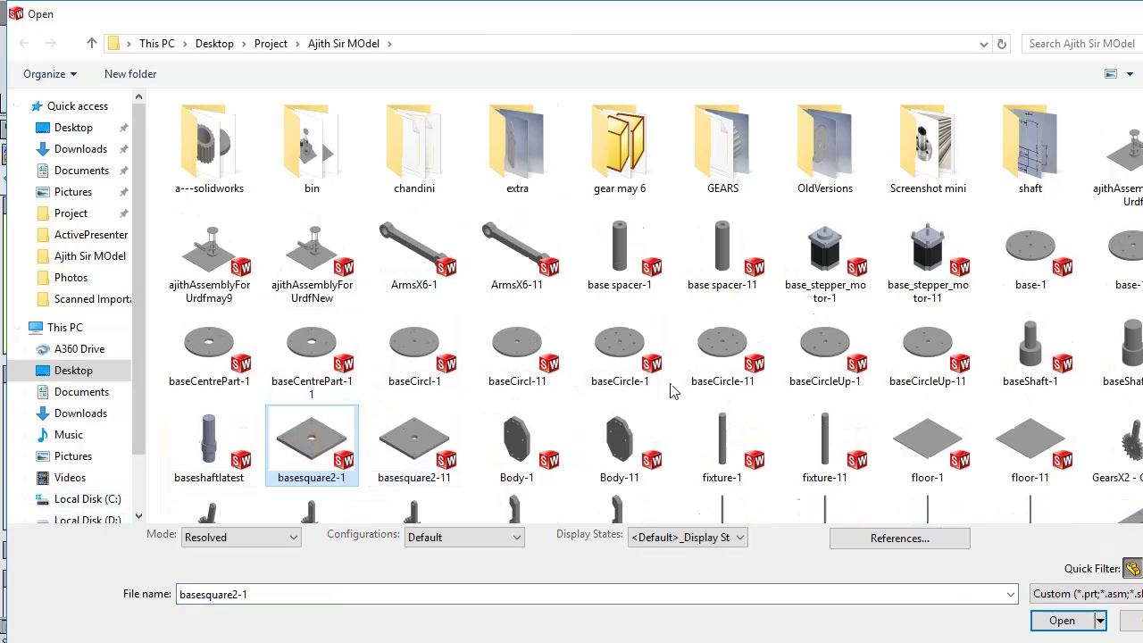
pyautogui.keyDown('ctrl'); pyautogui.click(415, 344); pyautogui.keyUp('ctrl')
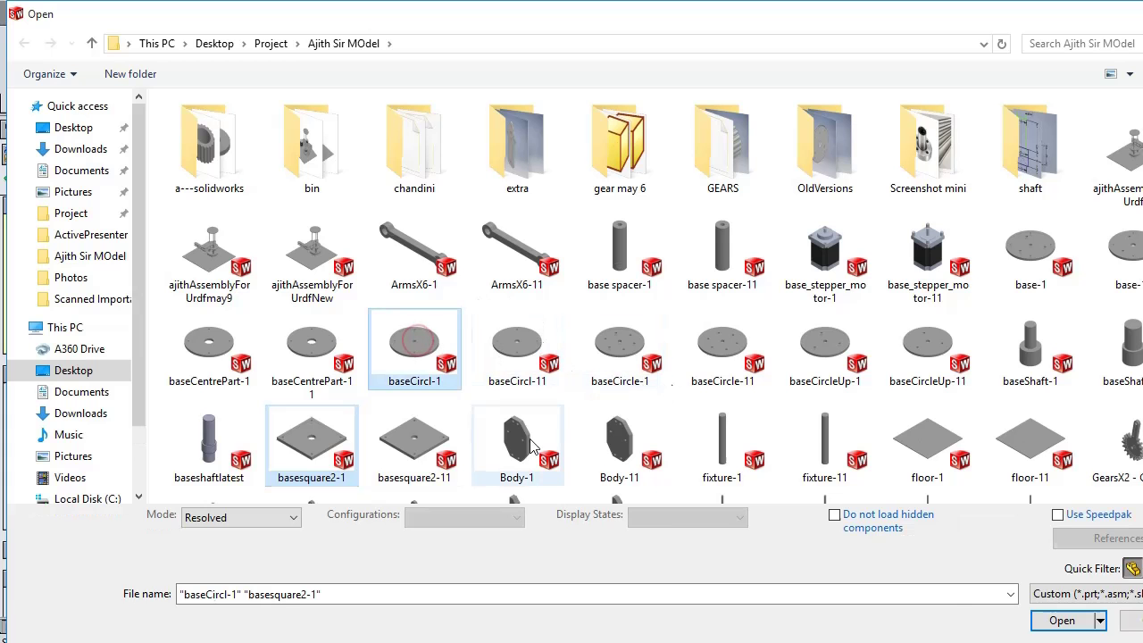
pyautogui.click(1049, 623)
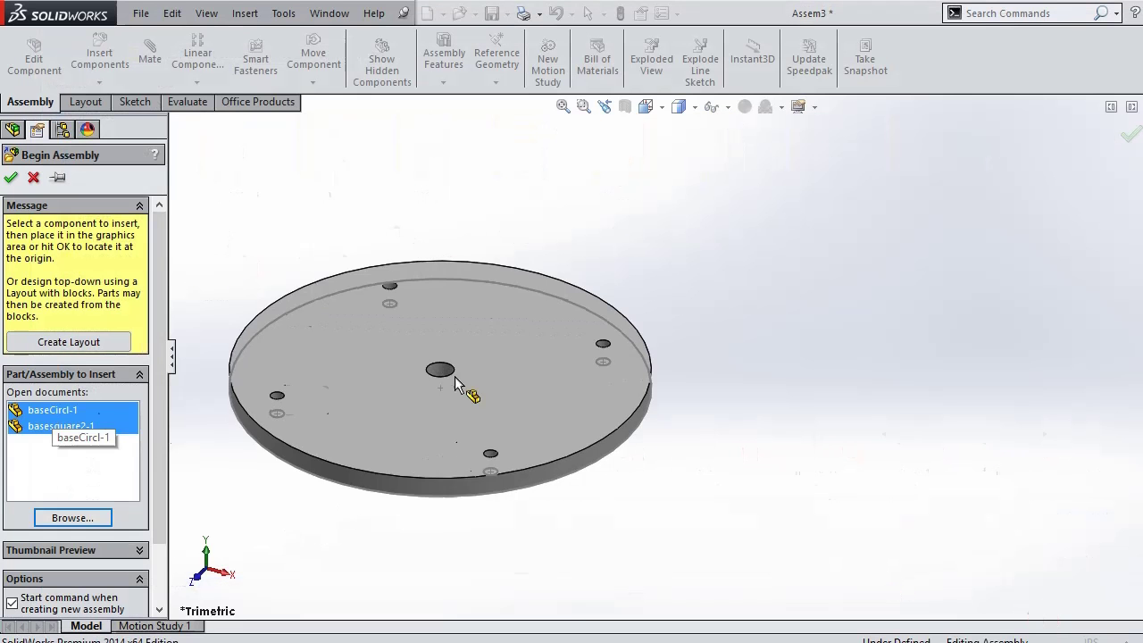
pyautogui.click(444, 370)
pyautogui.click(925, 380)
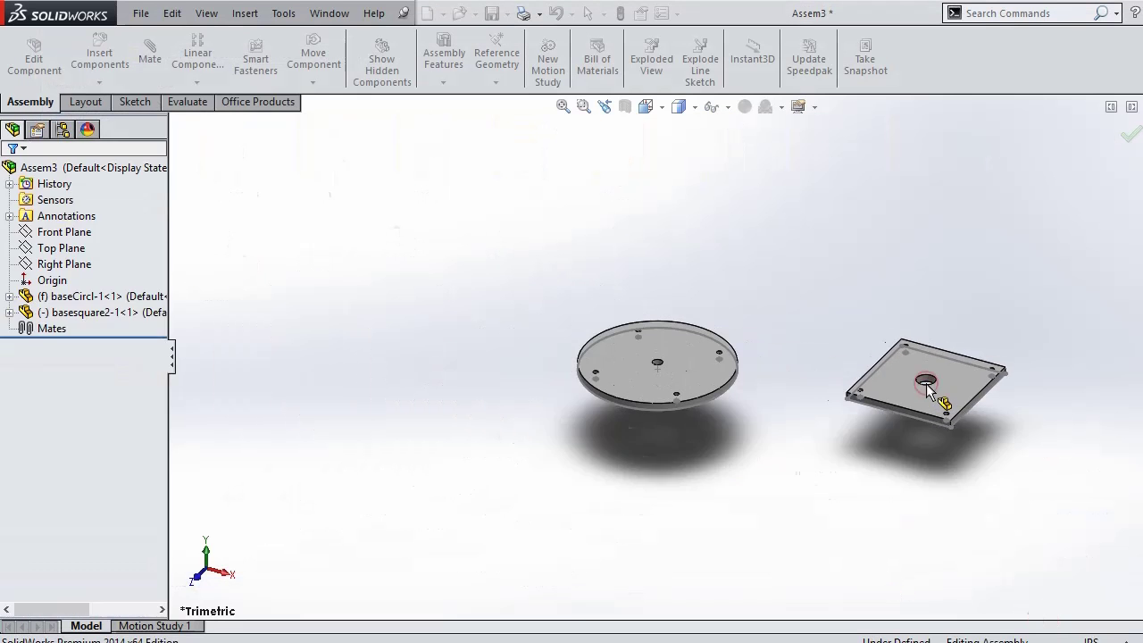
pyautogui.click(143, 54)
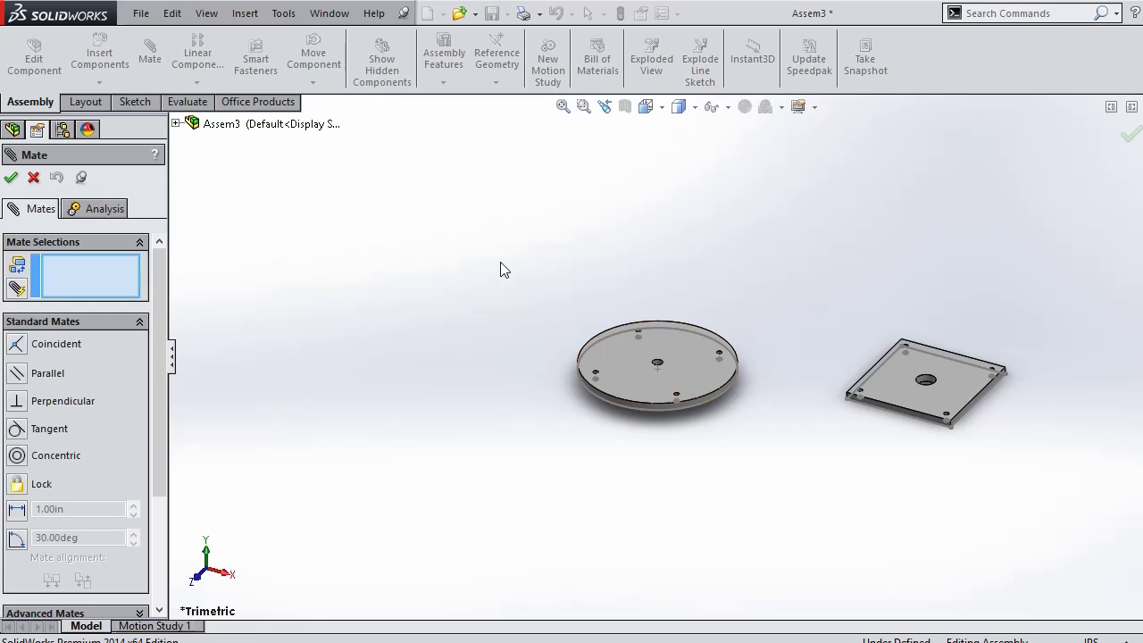
# Add a Coincident mate between basesquare2-1's origin and the Assem3 origin
pyautogui.click(32, 179)
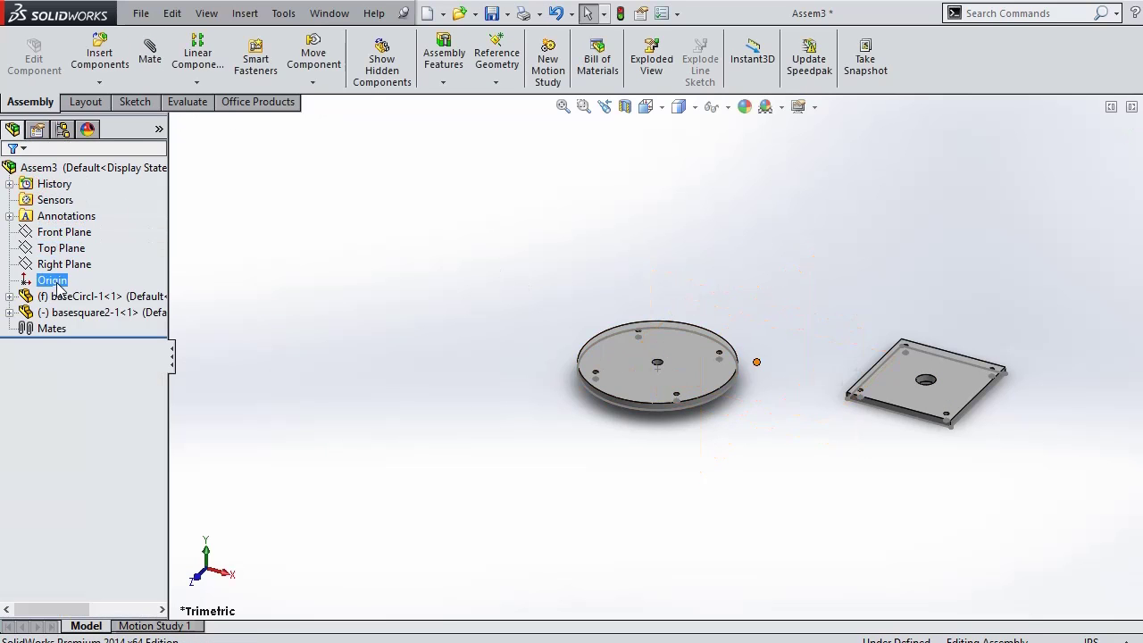
pyautogui.click(52, 281)
pyautogui.click(9, 312)
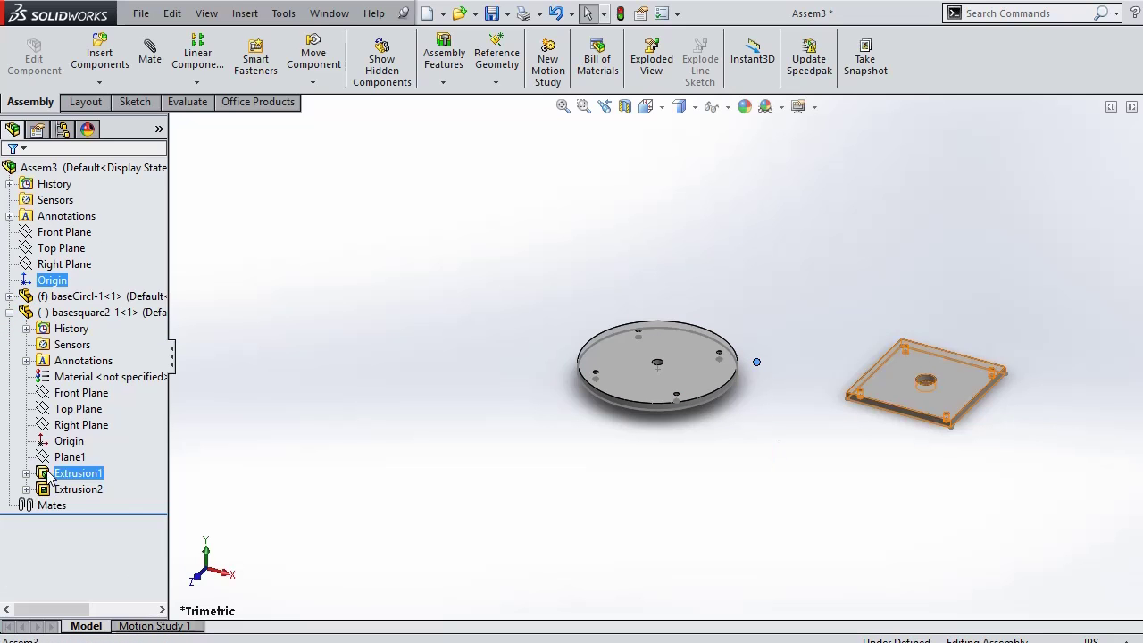
pyautogui.keyDown('ctrl'); pyautogui.click(51, 447); pyautogui.keyUp('ctrl')
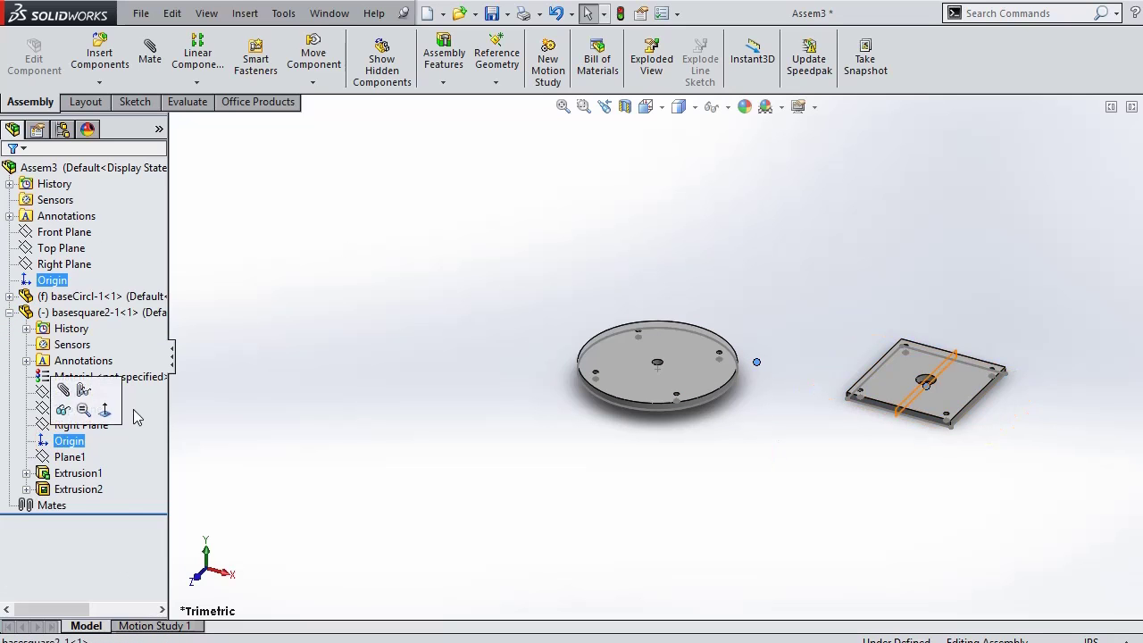
pyautogui.click(150, 55)
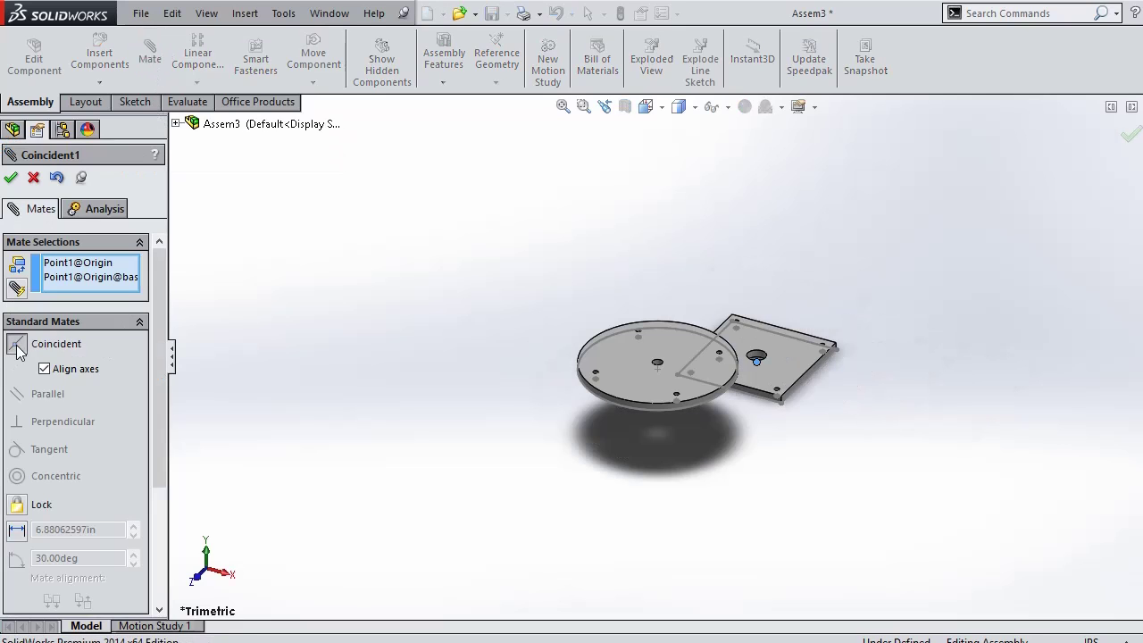
pyautogui.click(11, 177)
pyautogui.scroll(-3, 783, 397)
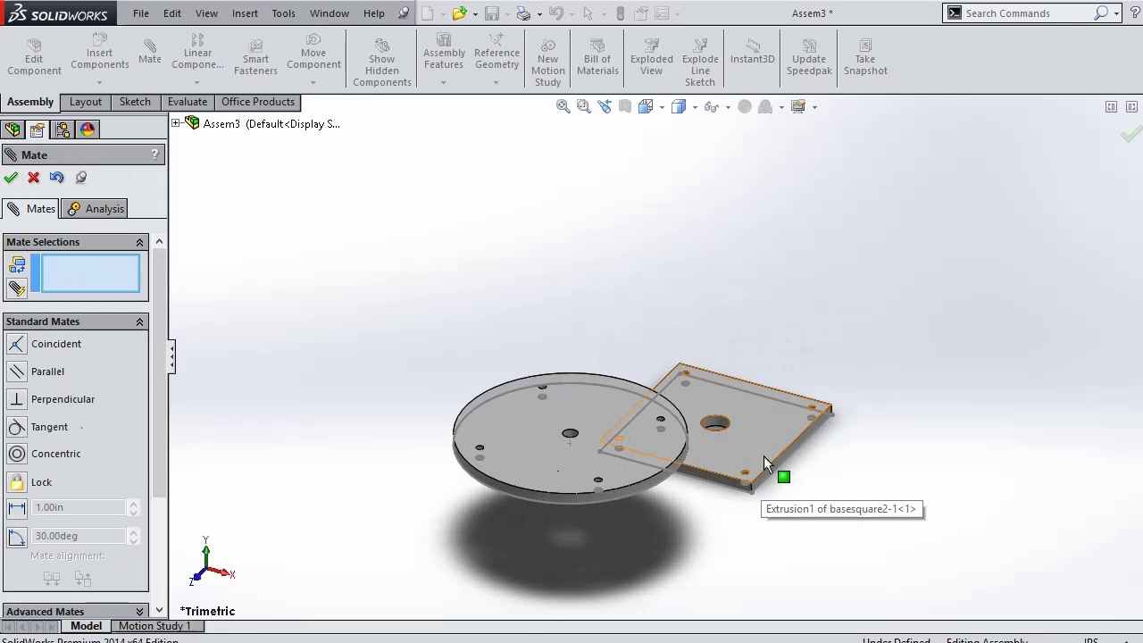
# Float the baseCircl-1 disc and drag it toward the upper left
pyautogui.click(32, 176)
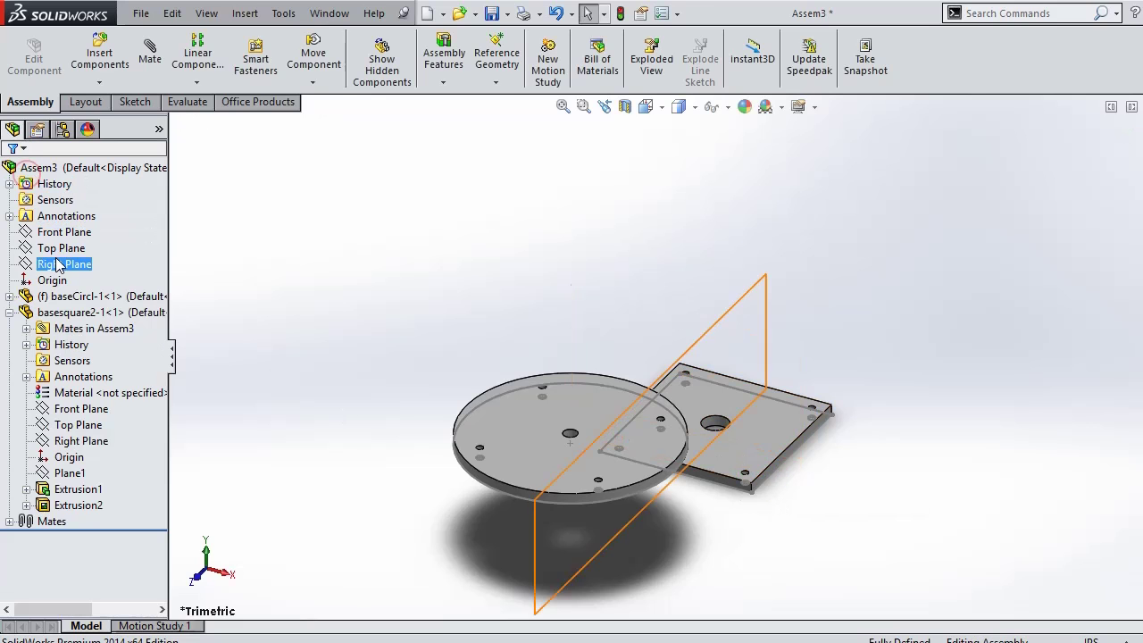
pyautogui.click(52, 280)
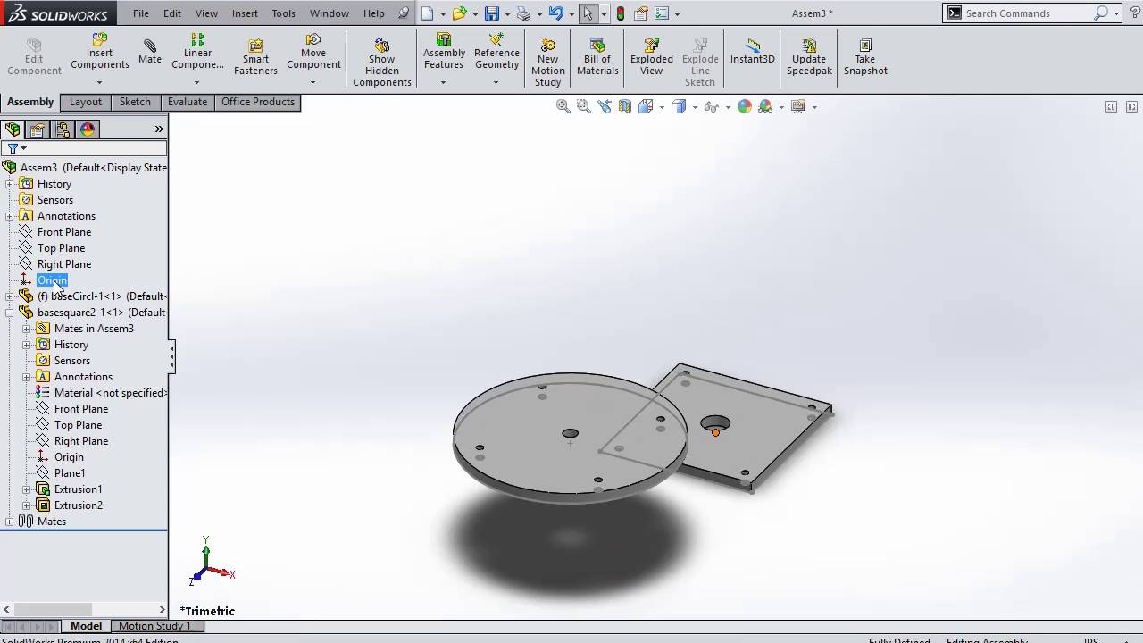
pyautogui.press('Escape')
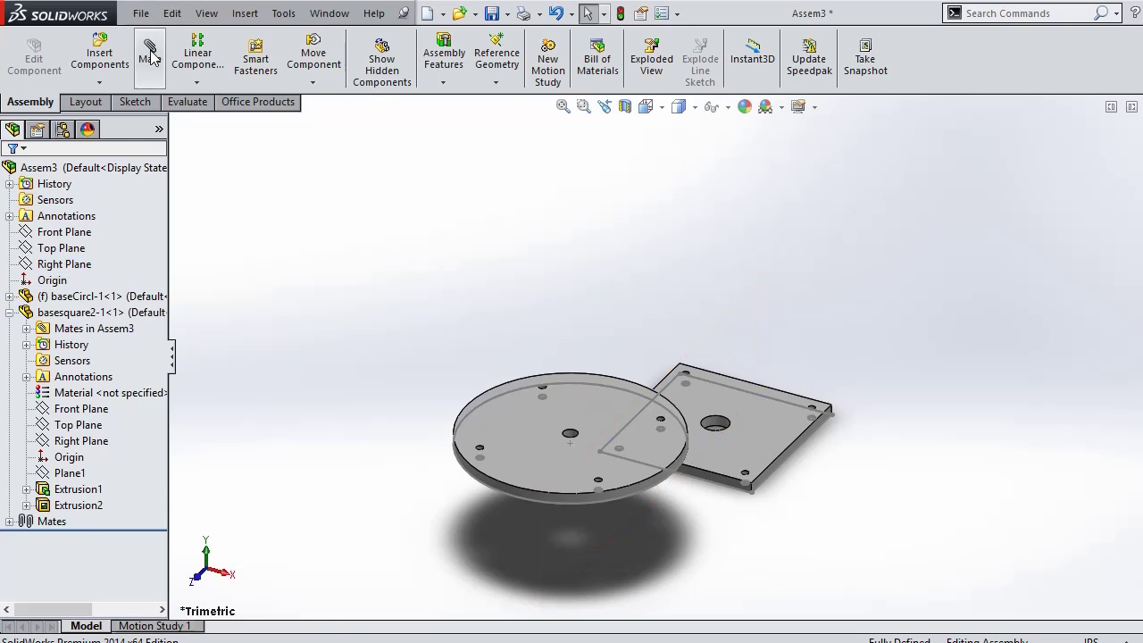
pyautogui.rightClick(109, 302)
pyautogui.click(142, 456)
pyautogui.moveTo(539, 441); pyautogui.dragTo(213, 286)
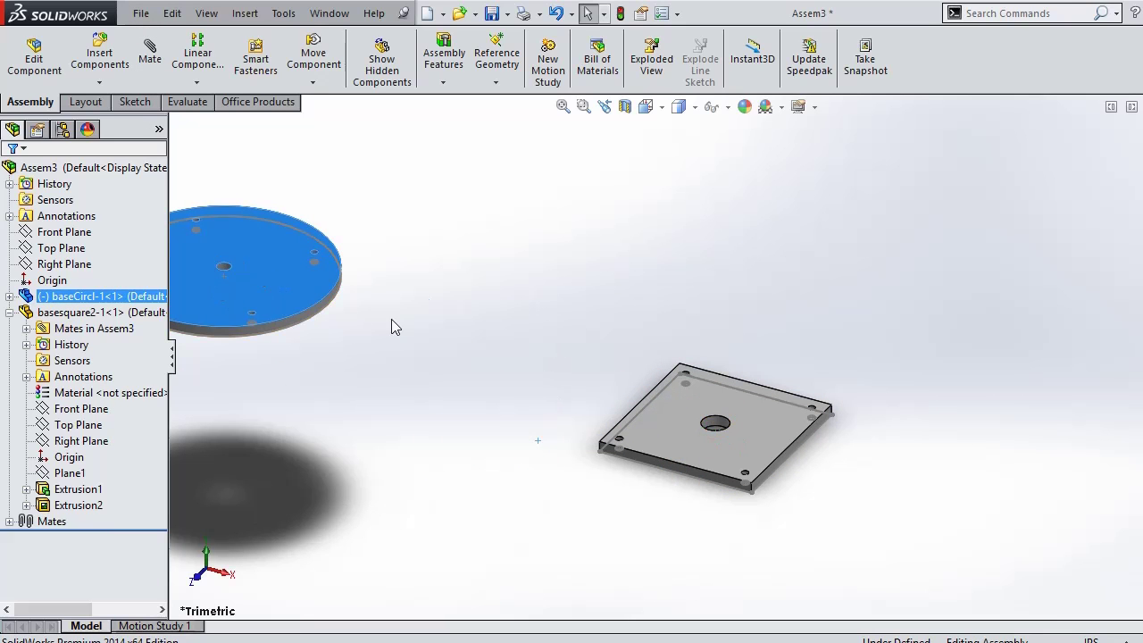
# Mate the disc's centre hole Concentric with the plate's centre hole
pyautogui.click(149, 56)
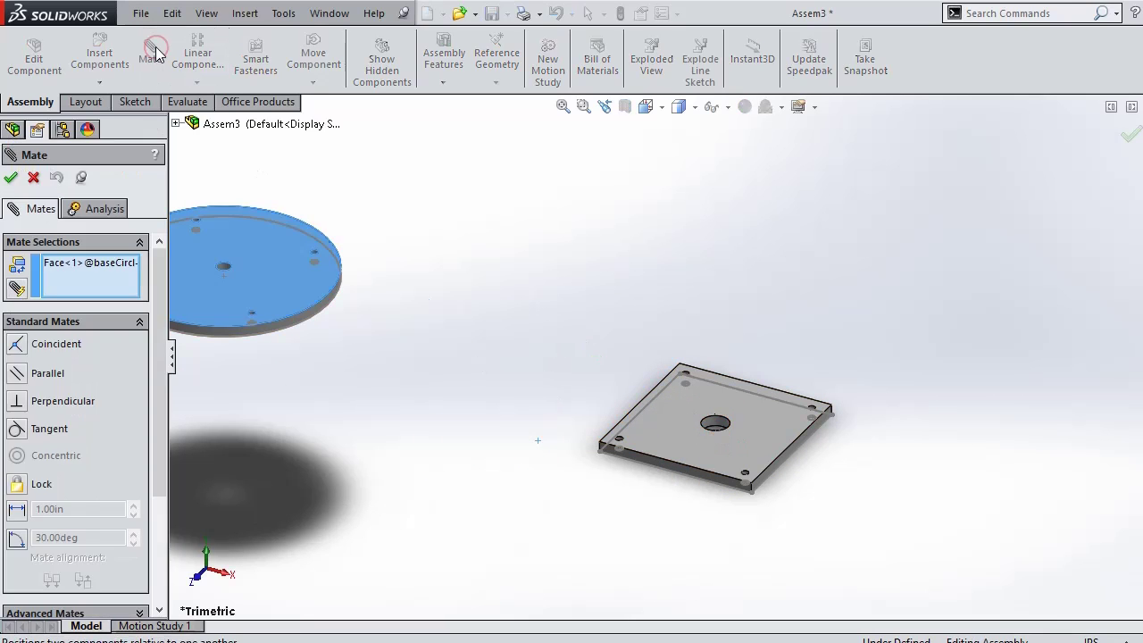
pyautogui.rightClick(86, 291)
pyautogui.click(115, 291)
pyautogui.scroll(-5, 225, 268)
pyautogui.click(346, 287)
pyautogui.scroll(4, 611, 339)
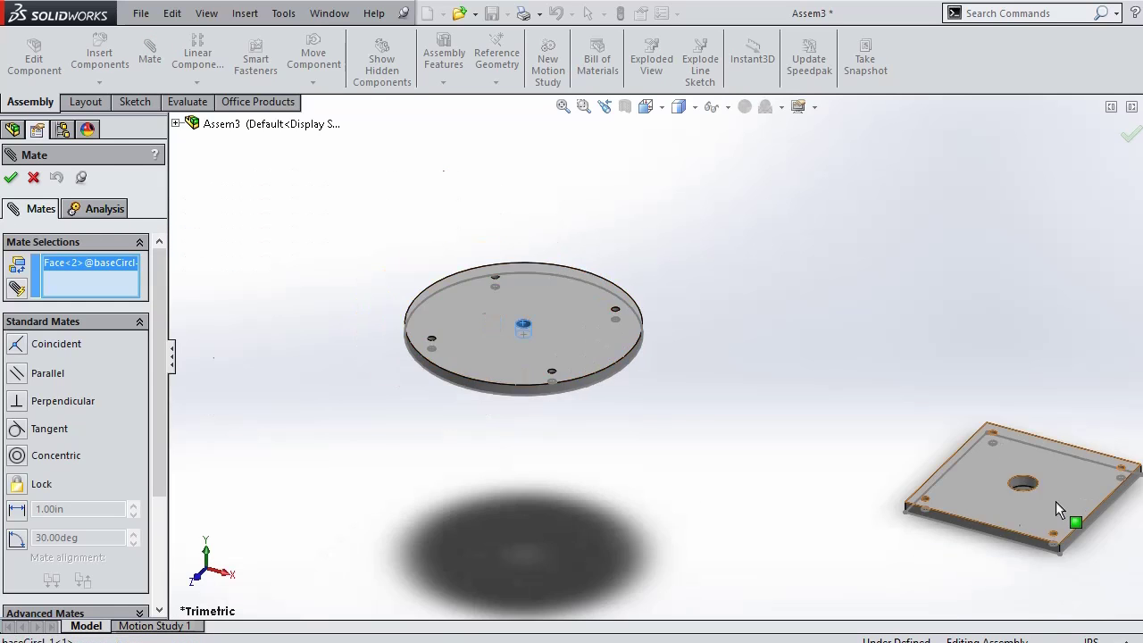
pyautogui.scroll(-6, 1056, 501)
pyautogui.click(901, 432)
pyautogui.scroll(5, 899, 429)
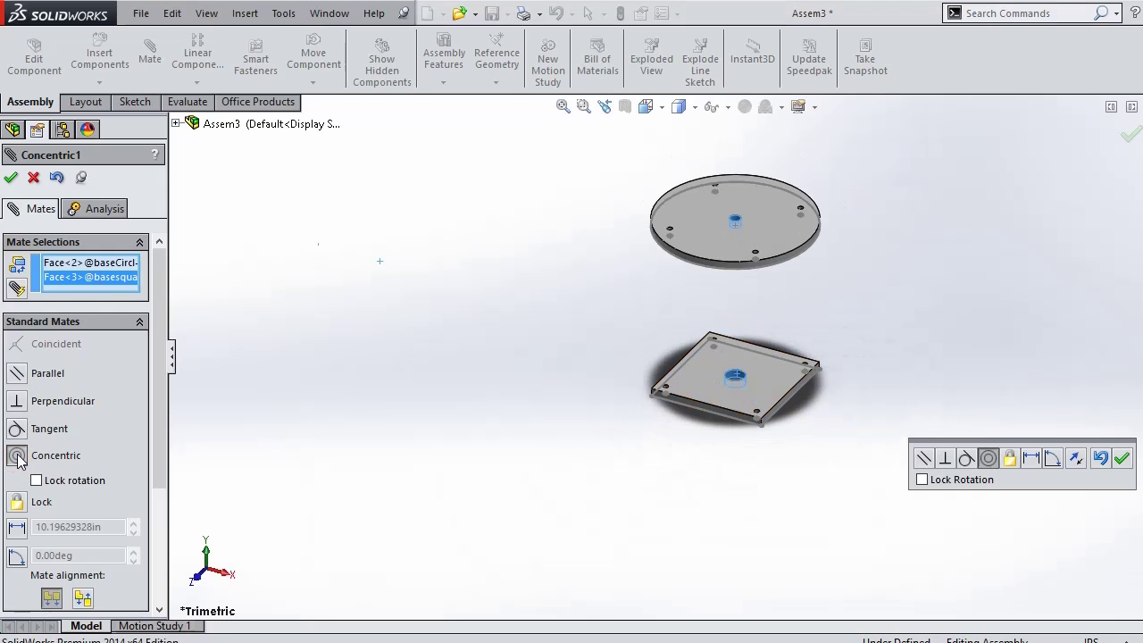
pyautogui.click(11, 177)
pyautogui.moveTo(718, 211); pyautogui.dragTo(663, 300)
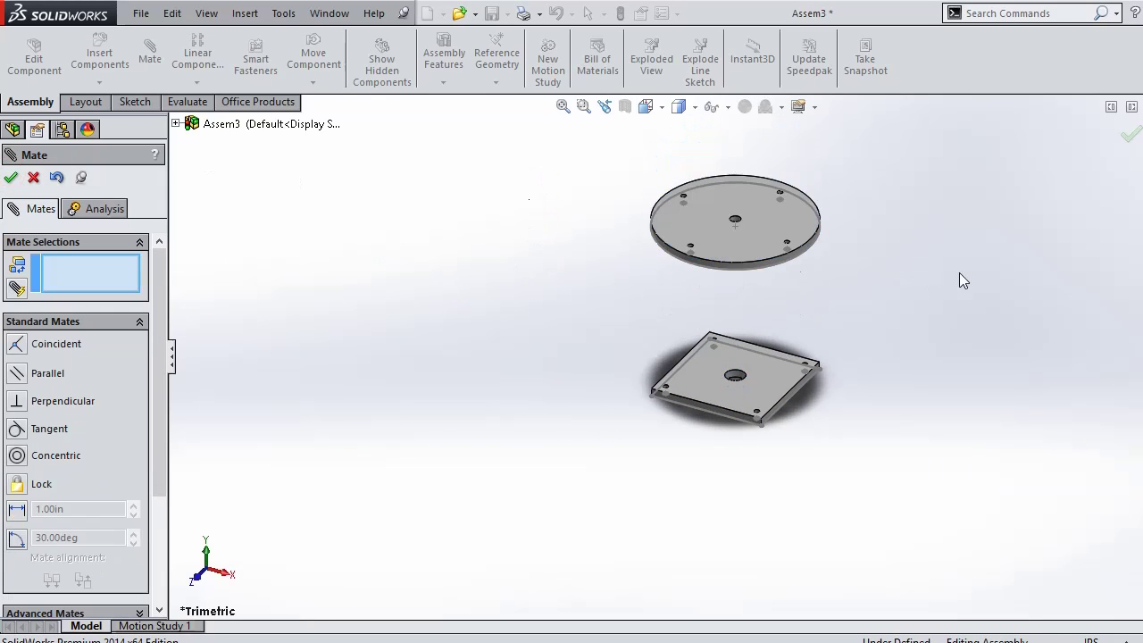
# Add a Coincident mate between the plate's top face and the disc's bottom face
pyautogui.moveTo(959, 272); pyautogui.dragTo(795, 206, button='middle')
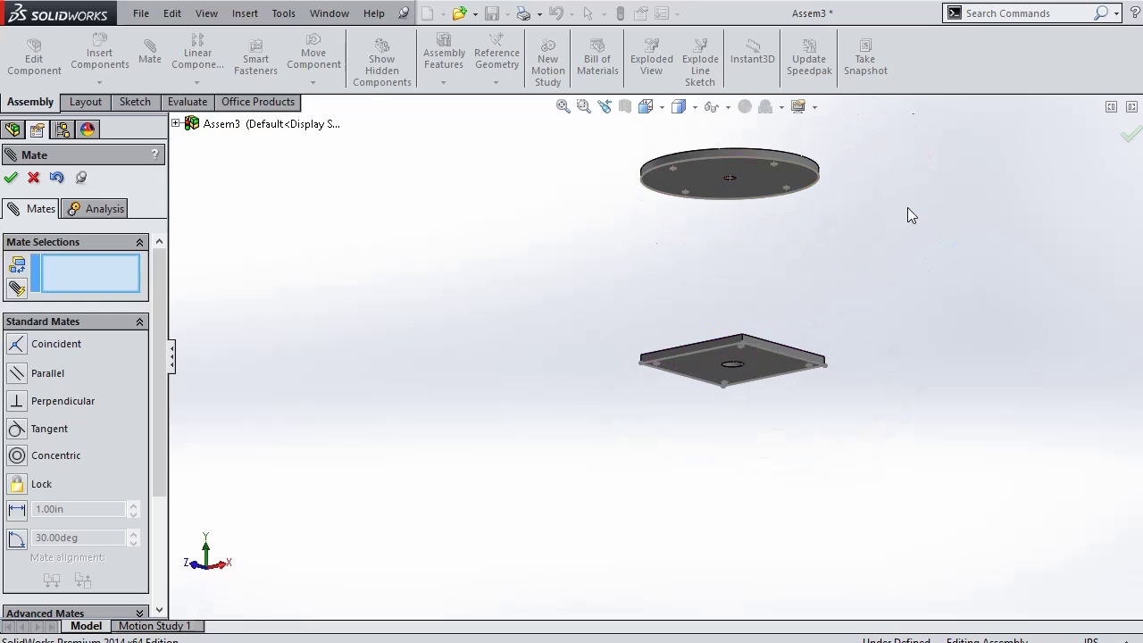
pyautogui.moveTo(907, 207); pyautogui.dragTo(781, 355, button='middle')
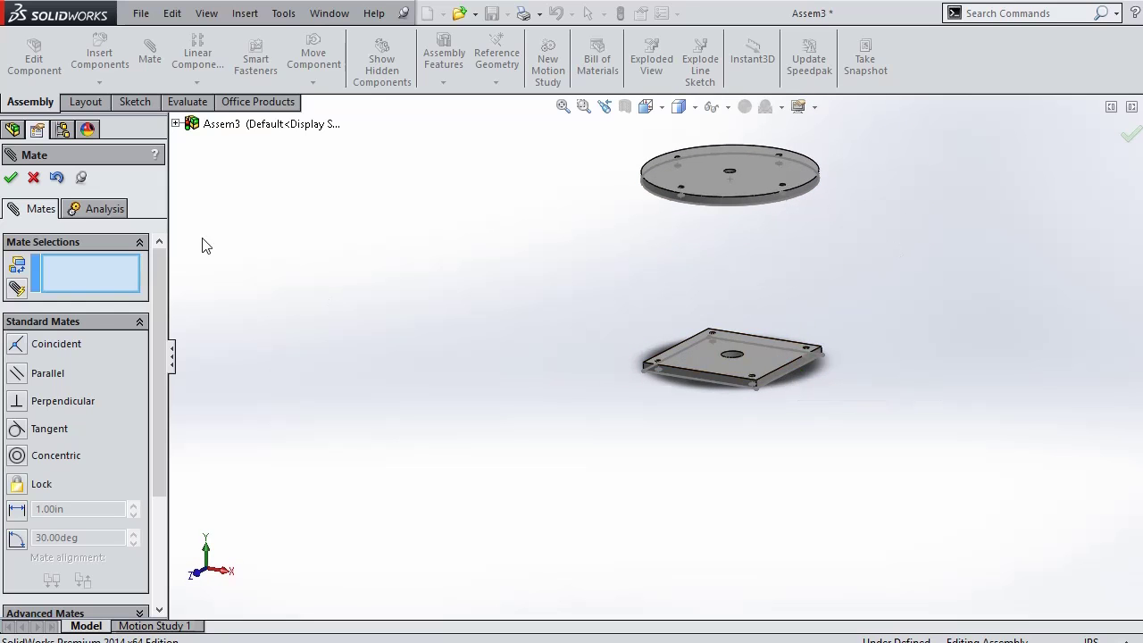
pyautogui.click(751, 359)
pyautogui.moveTo(924, 264); pyautogui.dragTo(894, 173, button='middle')
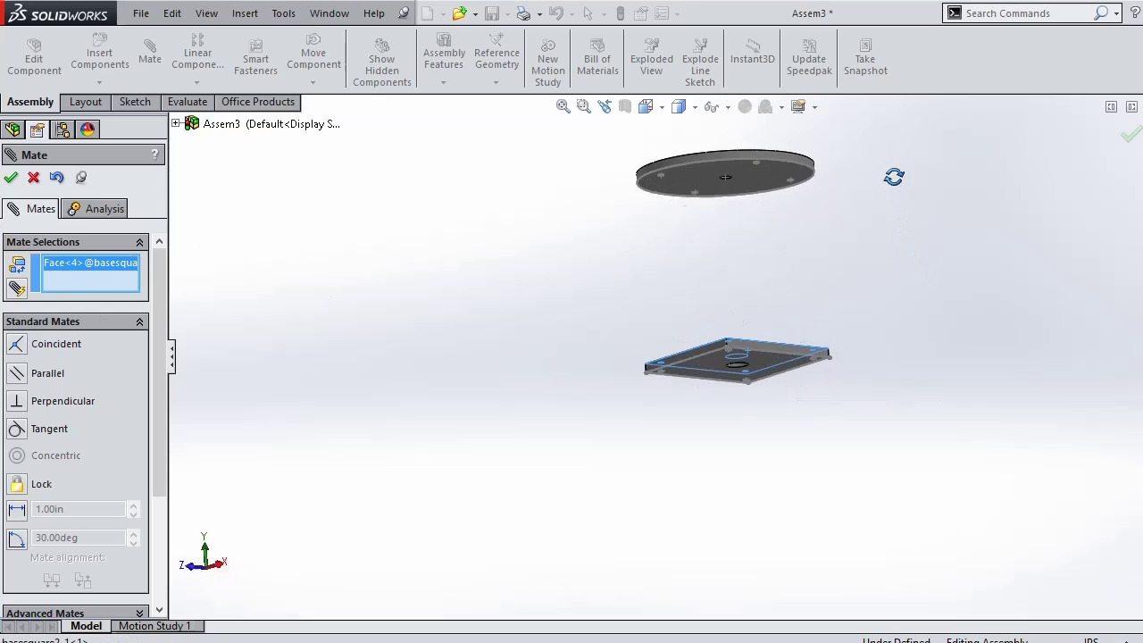
pyautogui.click(766, 179)
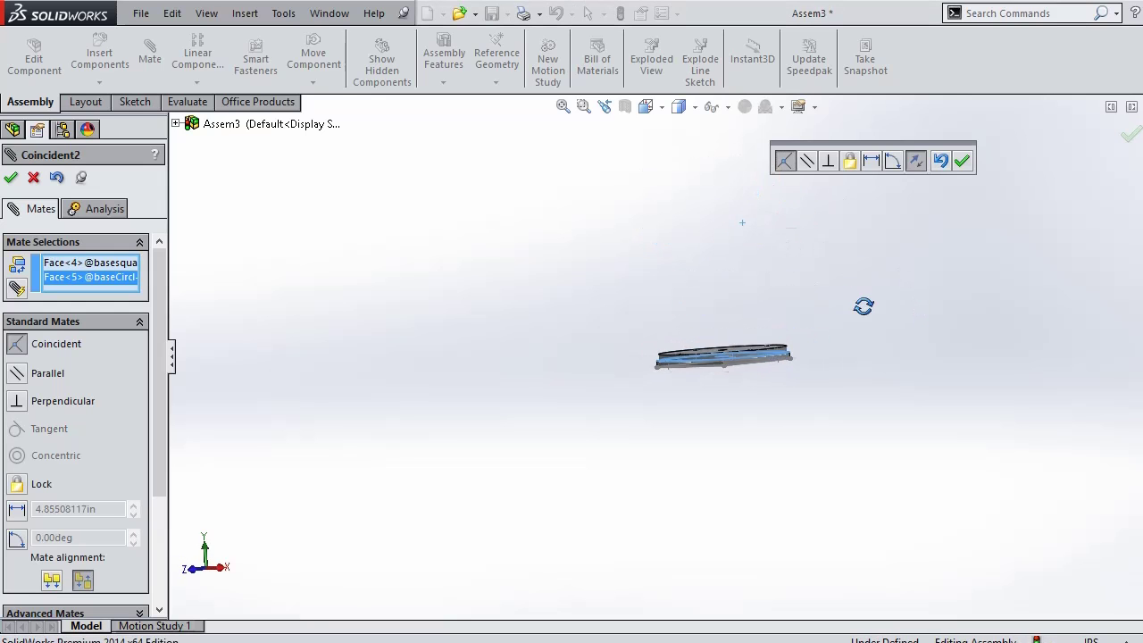
pyautogui.click(11, 178)
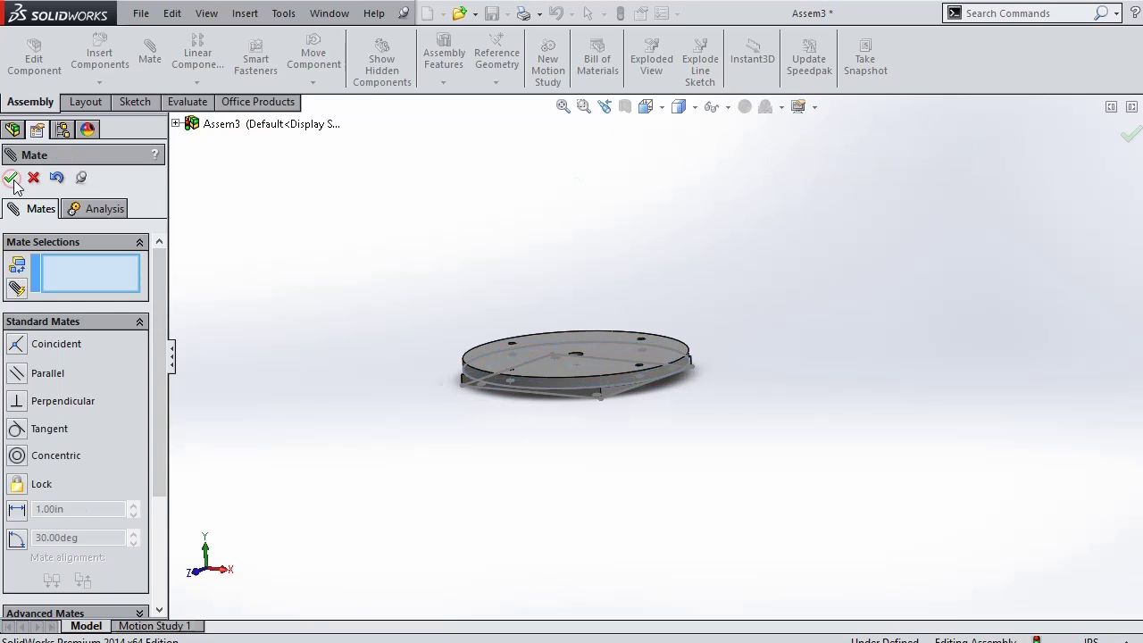
pyautogui.click(11, 178)
pyautogui.moveTo(419, 320); pyautogui.dragTo(714, 271, button='middle')
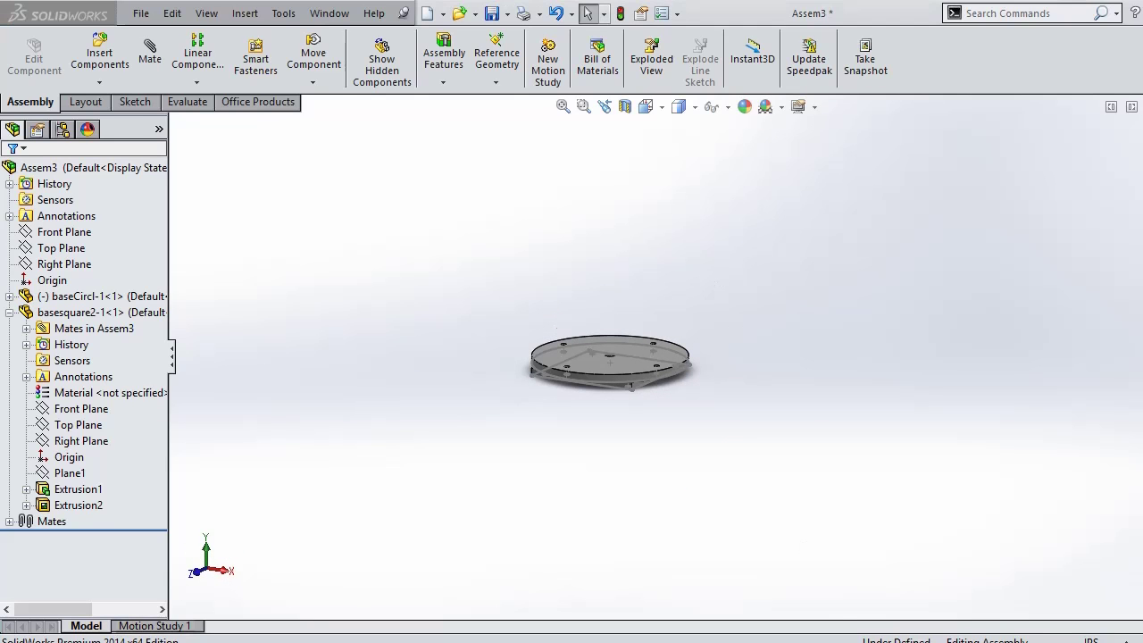
# Switch to the full robot-arm assembly window and set an Isometric view
pyautogui.click(536, 616)
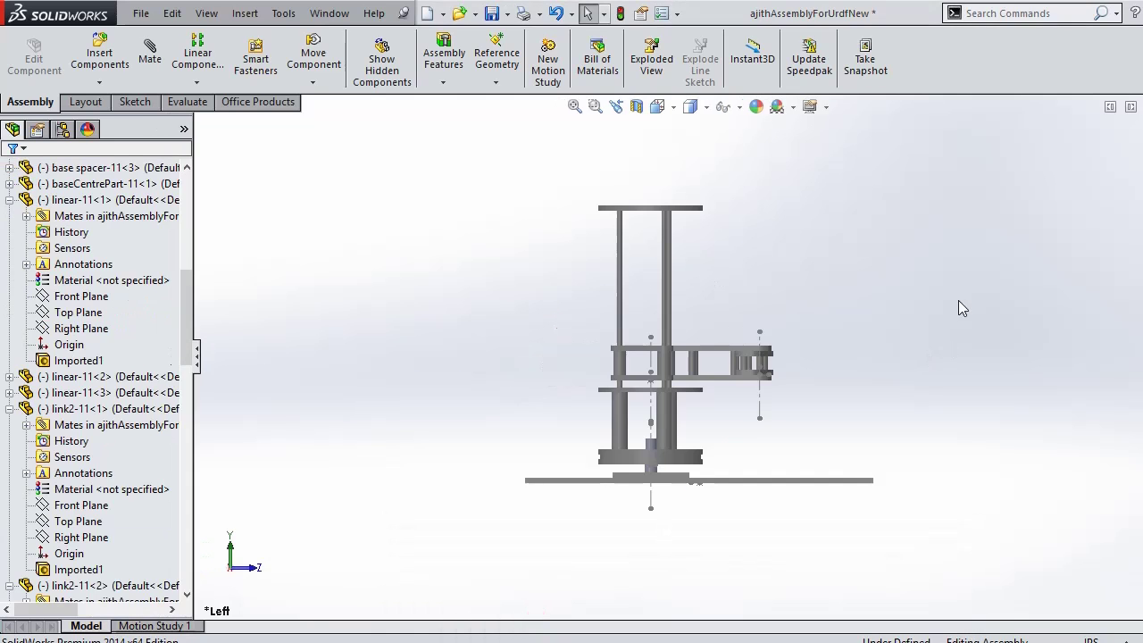
pyautogui.moveTo(938, 325); pyautogui.dragTo(952, 378, button='middle')
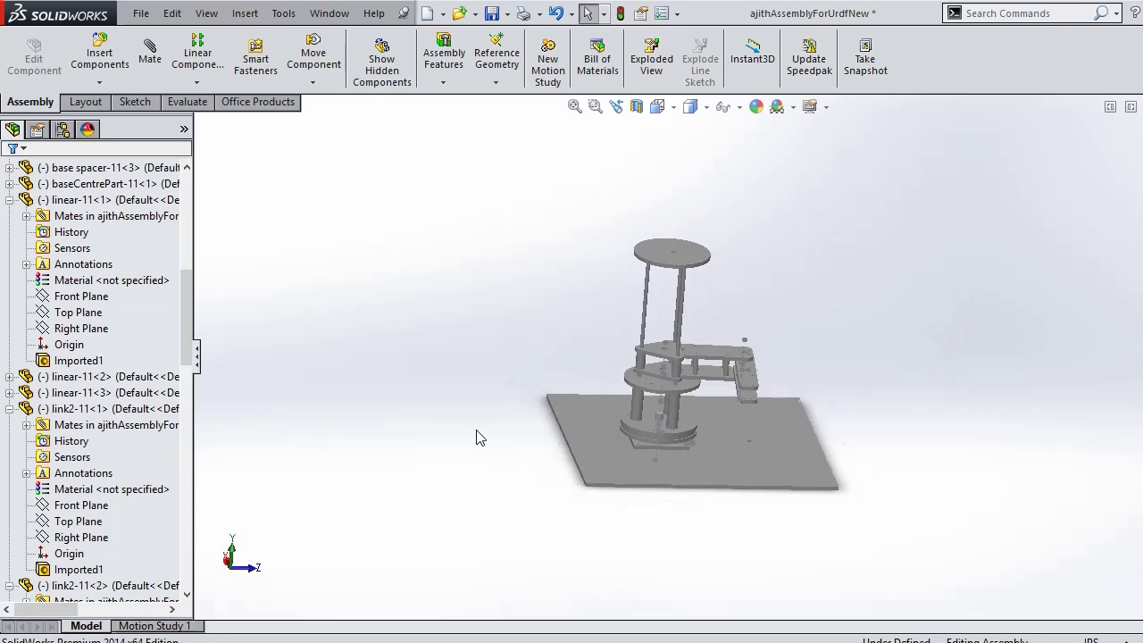
pyautogui.moveTo(477, 436); pyautogui.dragTo(590, 465, button='middle')
pyautogui.click(657, 107)
pyautogui.click(746, 154)
pyautogui.click(766, 169)
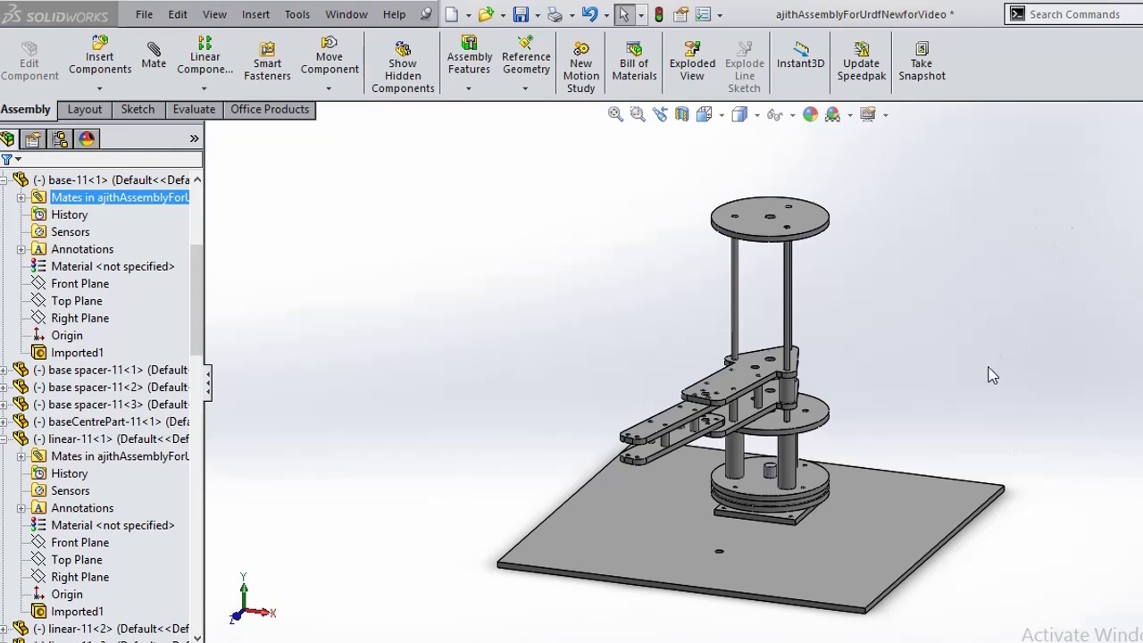
# Rotate the lower disc, slide the triangle arm to mid-height, and move the link under it
pyautogui.moveTo(790, 515)
pyautogui.mouseDown()
pyautogui.moveTo(805, 506)
pyautogui.moveTo(734, 501)
pyautogui.moveTo(768, 507)
pyautogui.mouseUp()
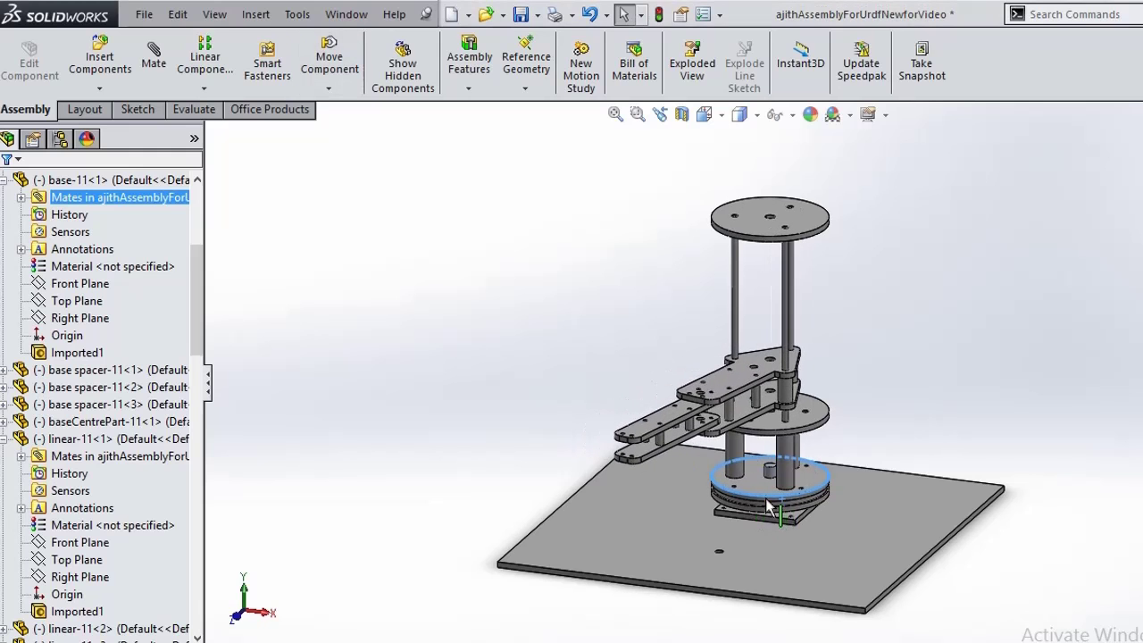
pyautogui.click(748, 397)
pyautogui.moveTo(749, 398); pyautogui.dragTo(743, 362)
pyautogui.click(652, 420)
pyautogui.moveTo(652, 419); pyautogui.dragTo(706, 322)
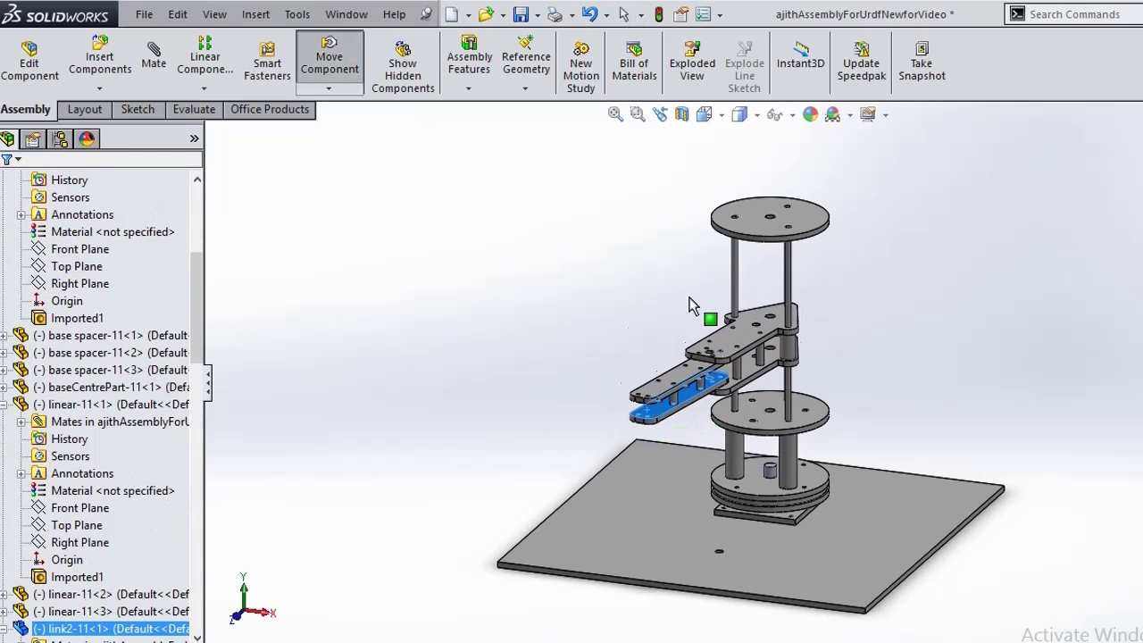
# Set the robot arm assembly to the Top view orientation
pyautogui.click(720, 116)
pyautogui.click(721, 114)
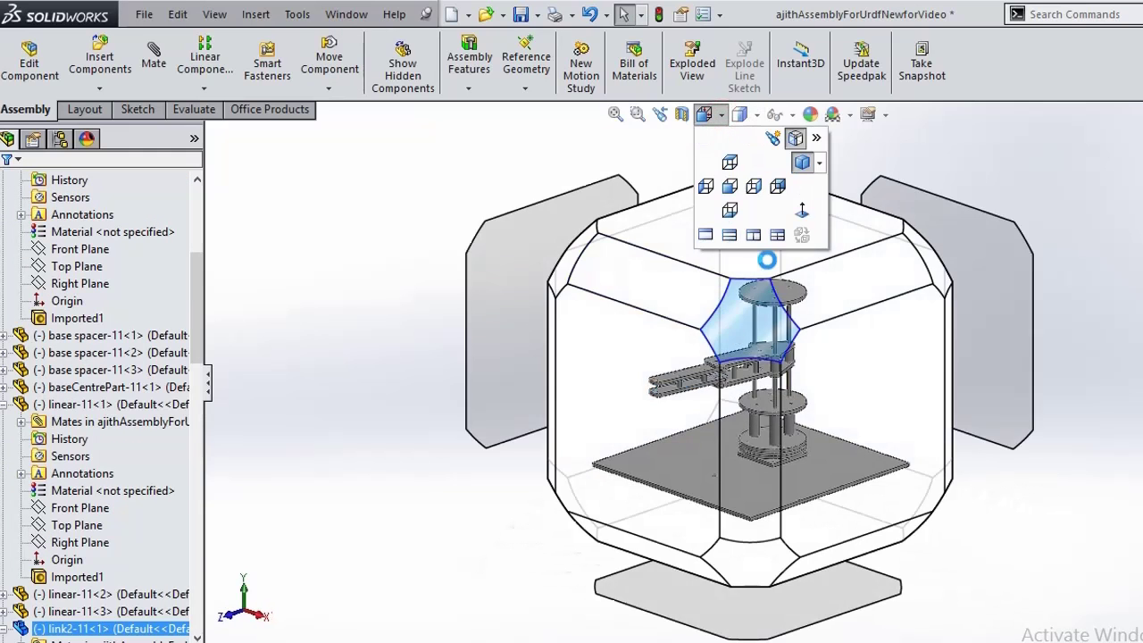
pyautogui.click(765, 319)
# Rotate the upper and lower links so the lower link hangs straight down
pyautogui.click(713, 547)
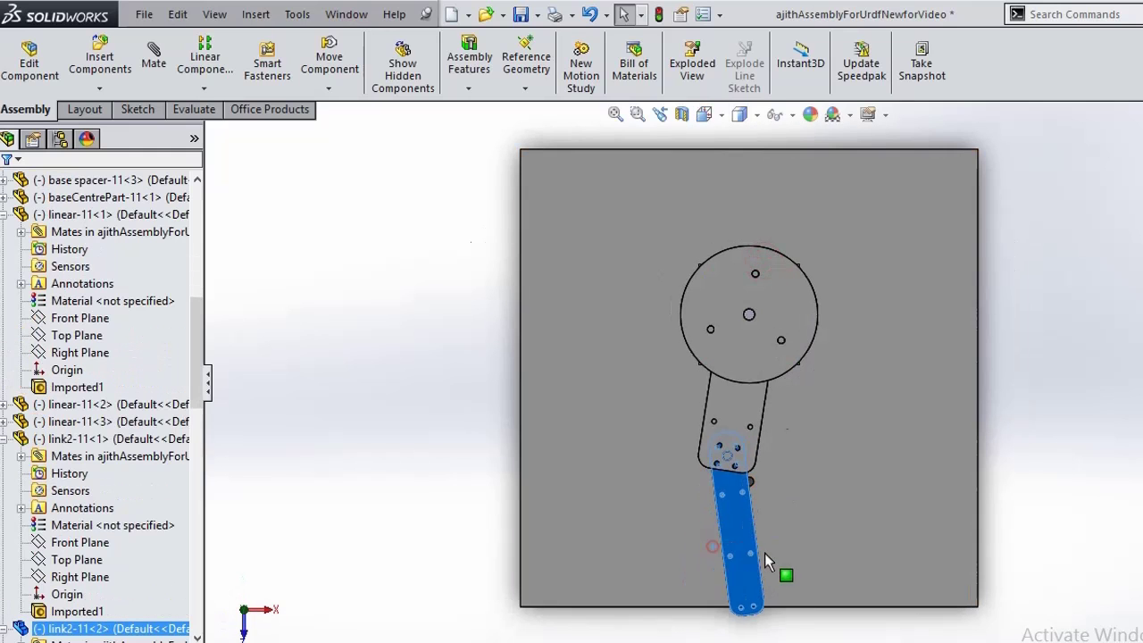
pyautogui.moveTo(714, 544)
pyautogui.mouseDown()
pyautogui.moveTo(768, 556)
pyautogui.moveTo(656, 500)
pyautogui.moveTo(721, 542)
pyautogui.moveTo(789, 528)
pyautogui.moveTo(676, 522)
pyautogui.moveTo(759, 531)
pyautogui.moveTo(706, 537)
pyautogui.moveTo(717, 541)
pyautogui.mouseUp()
pyautogui.press('Escape')
pyautogui.moveTo(732, 407); pyautogui.dragTo(757, 467)
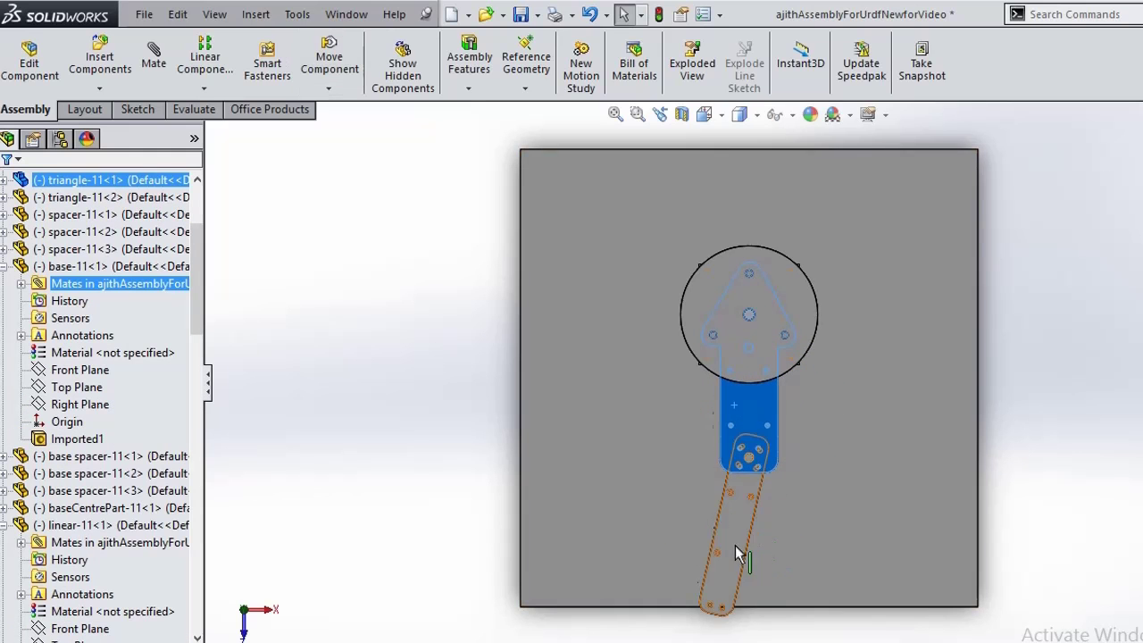
pyautogui.moveTo(733, 546); pyautogui.dragTo(756, 559)
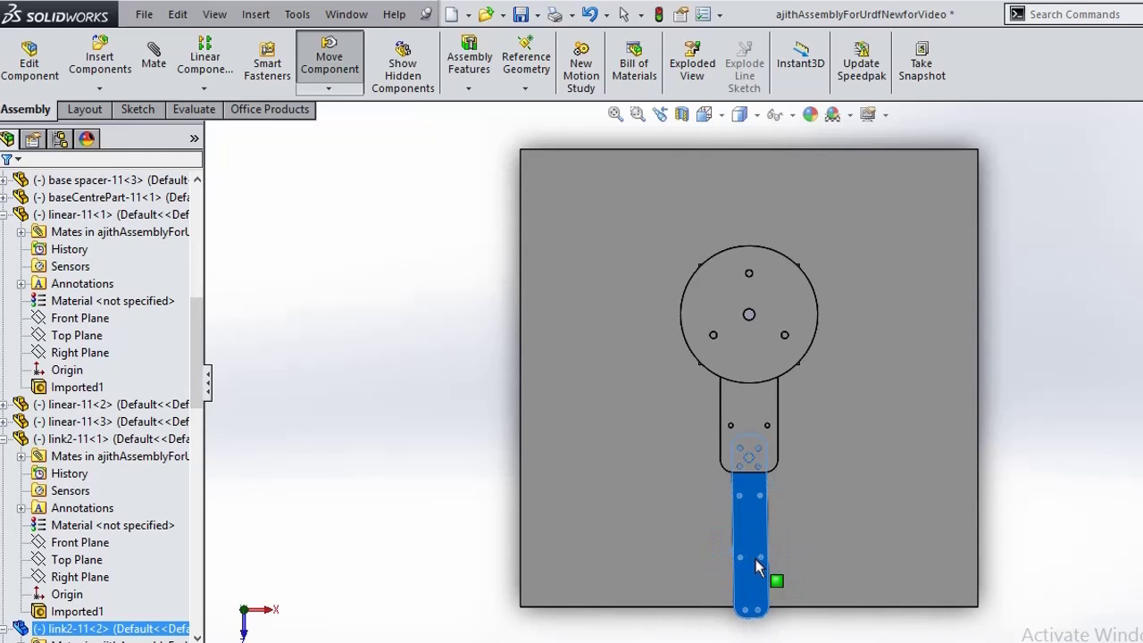
pyautogui.press('Escape')
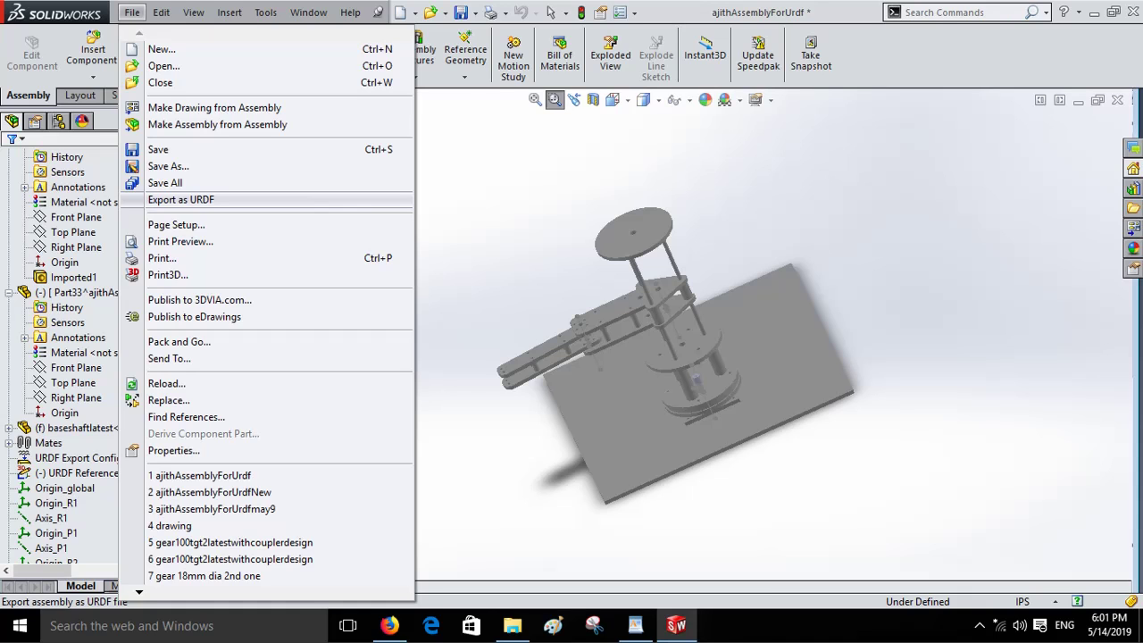
# Launch the URDF export so base_link holds the floor, basesquare2 and baseshaft parts with one child link
pyautogui.press('Return')
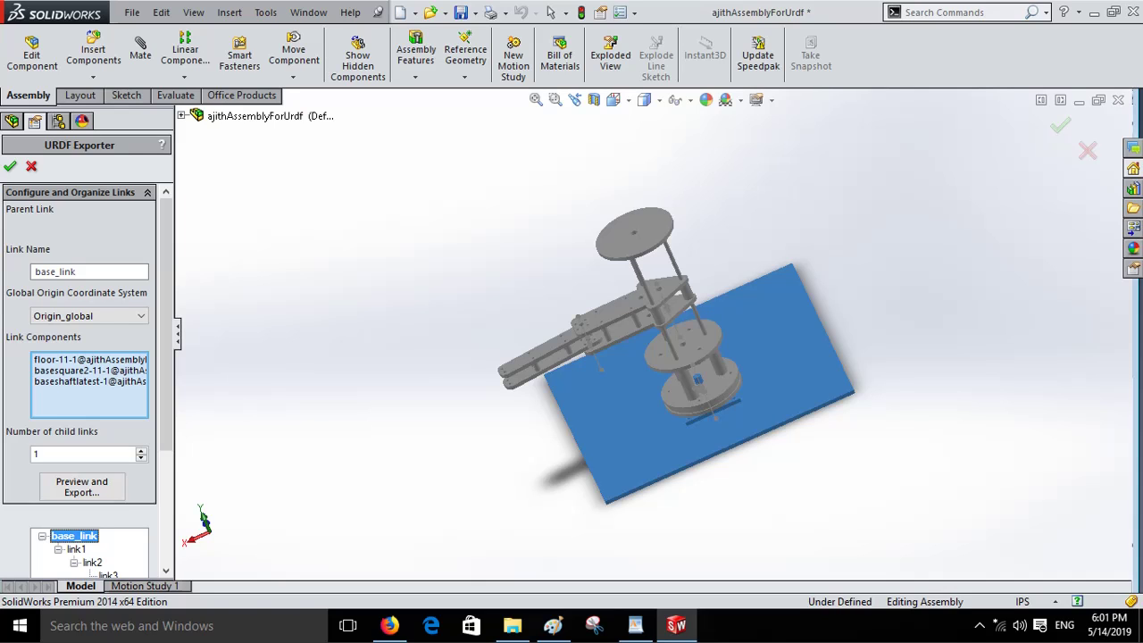
# Select link1 in the URDF link tree to define it on revolute joint R1 about Axis_R1
pyautogui.click(76, 549)
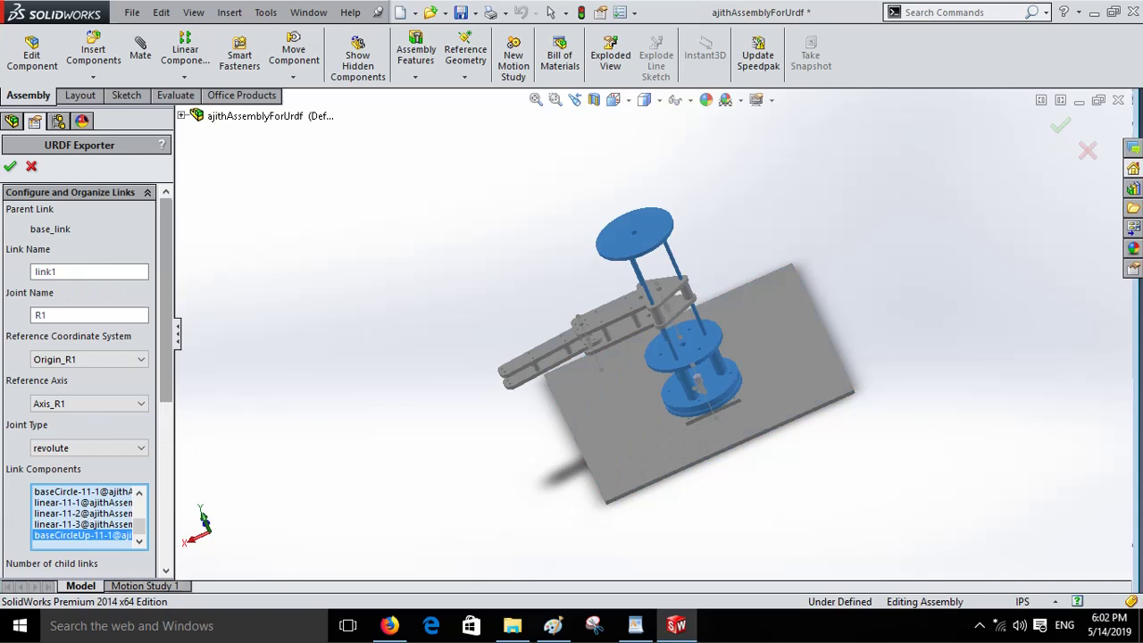